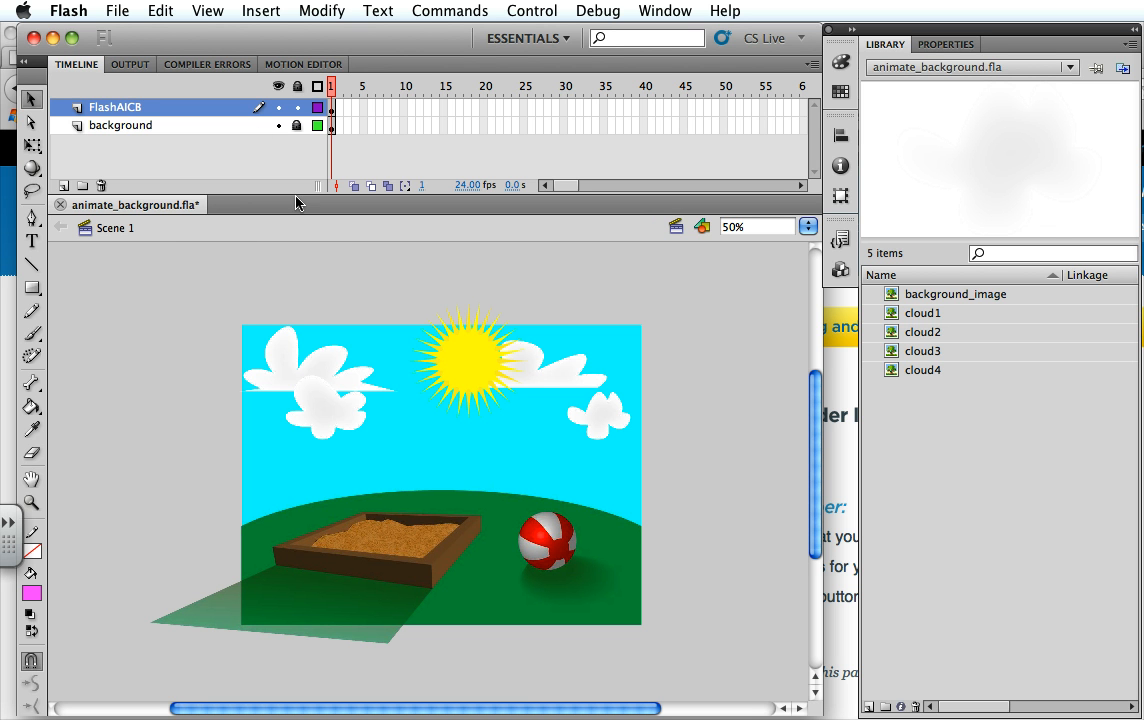
- Convert the sun and all four clouds together into a Movie Clip symbol named cloudsAndSun_mc
{"action": "left_click_drag", "start_coordinate": [164, 276], "coordinate": [730, 480]}
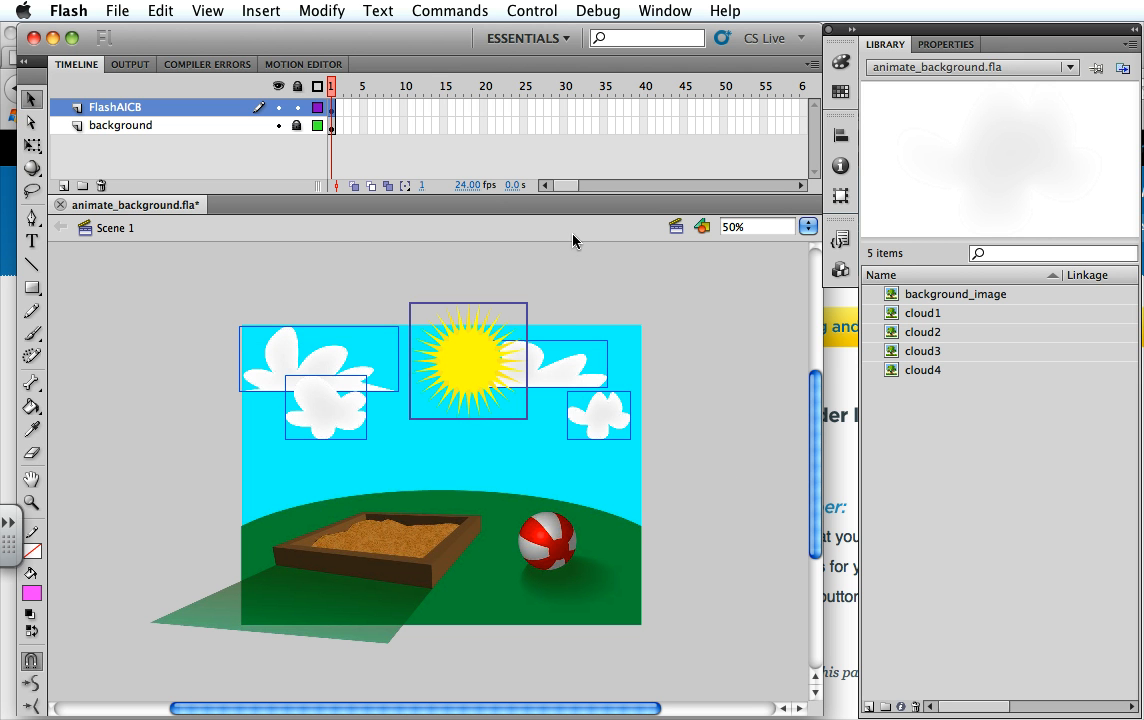
{"action": "left_click", "coordinate": [305, 10]}
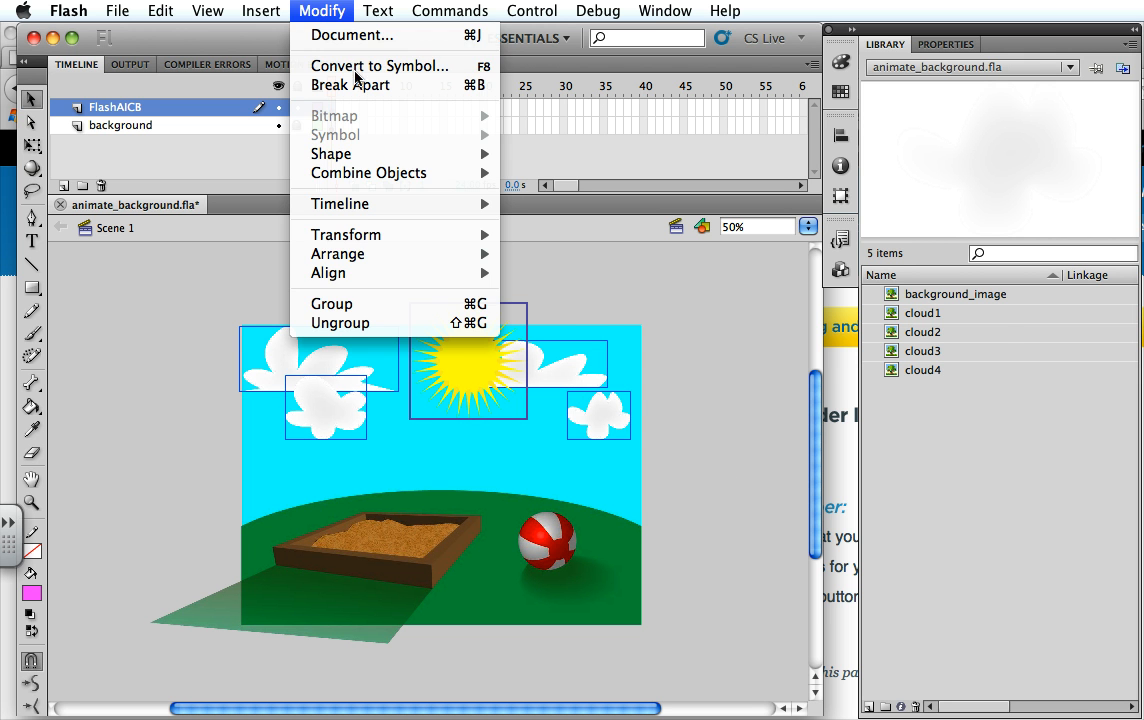
{"action": "left_click", "coordinate": [320, 66]}
{"action": "left_click_drag", "start_coordinate": [653, 311], "coordinate": [668, 129]}
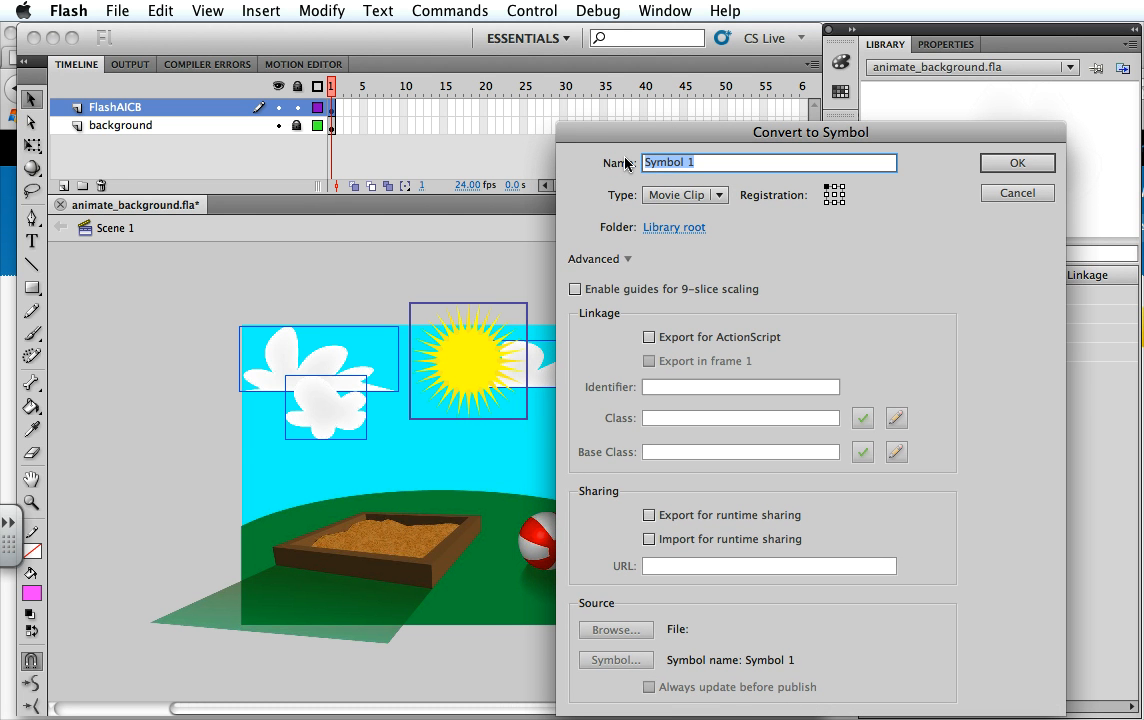
{"action": "type", "text": "d"}
{"action": "type", "text": "loudsAndSuy"}
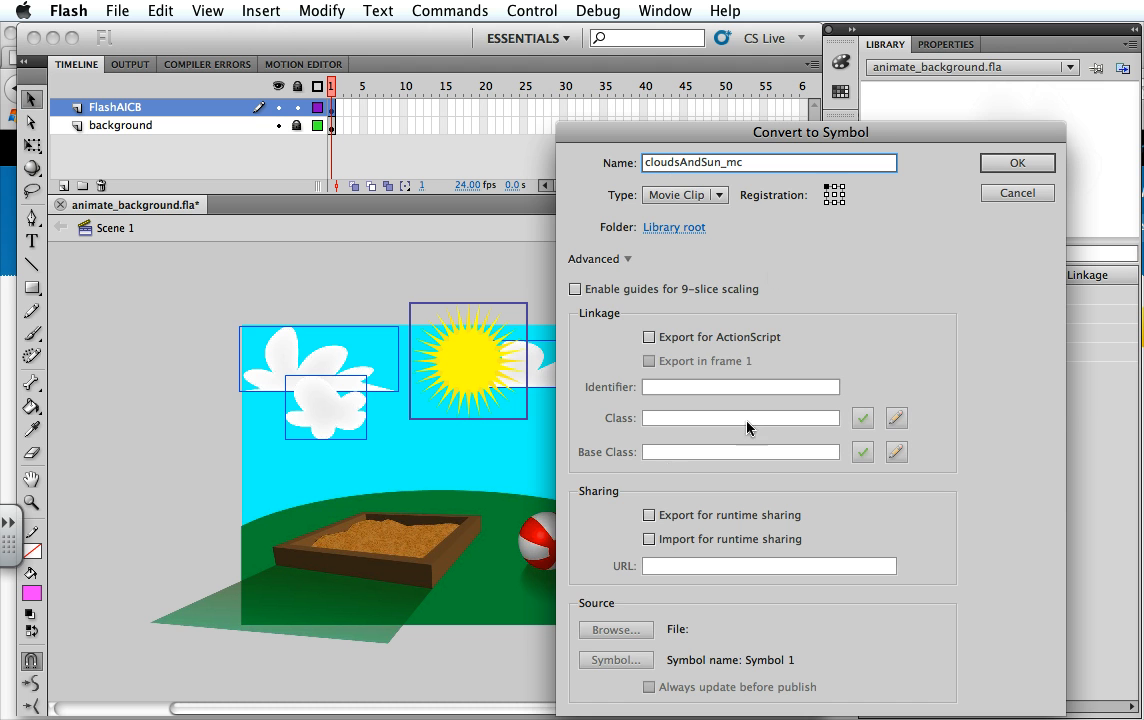
{"action": "left_click", "coordinate": [1016, 163]}
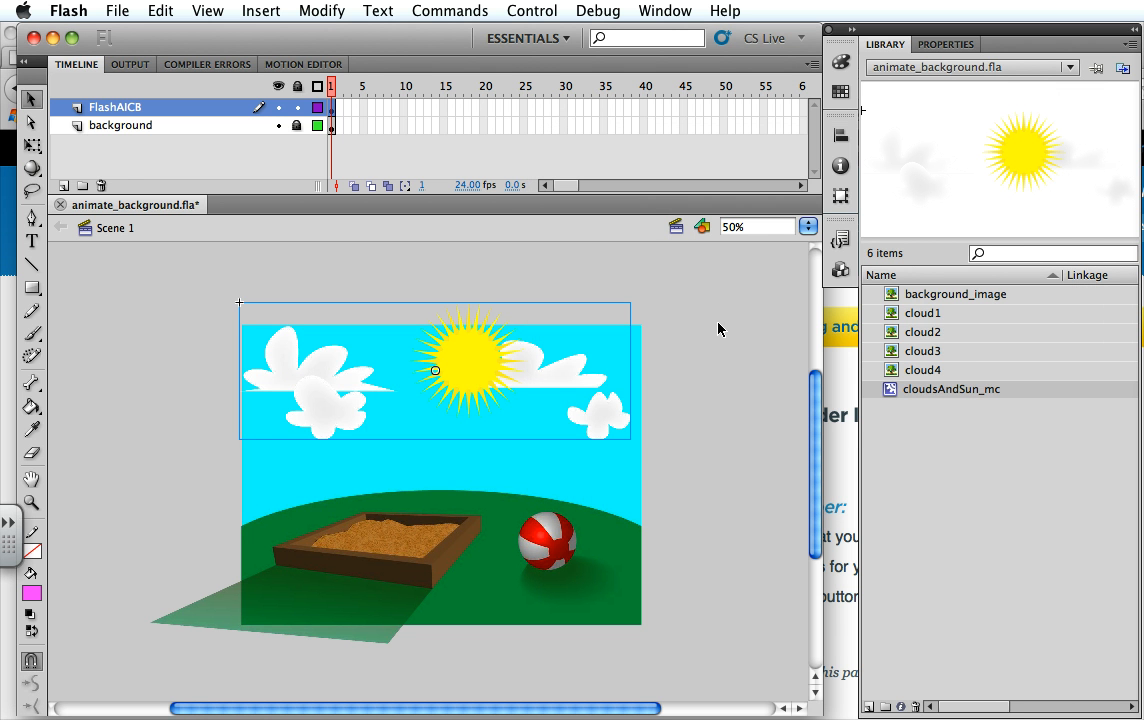
- Open the cloudsAndSun_mc movie clip for editing in place and select the cloud partly behind the sun
{"action": "double_click", "coordinate": [475, 360]}
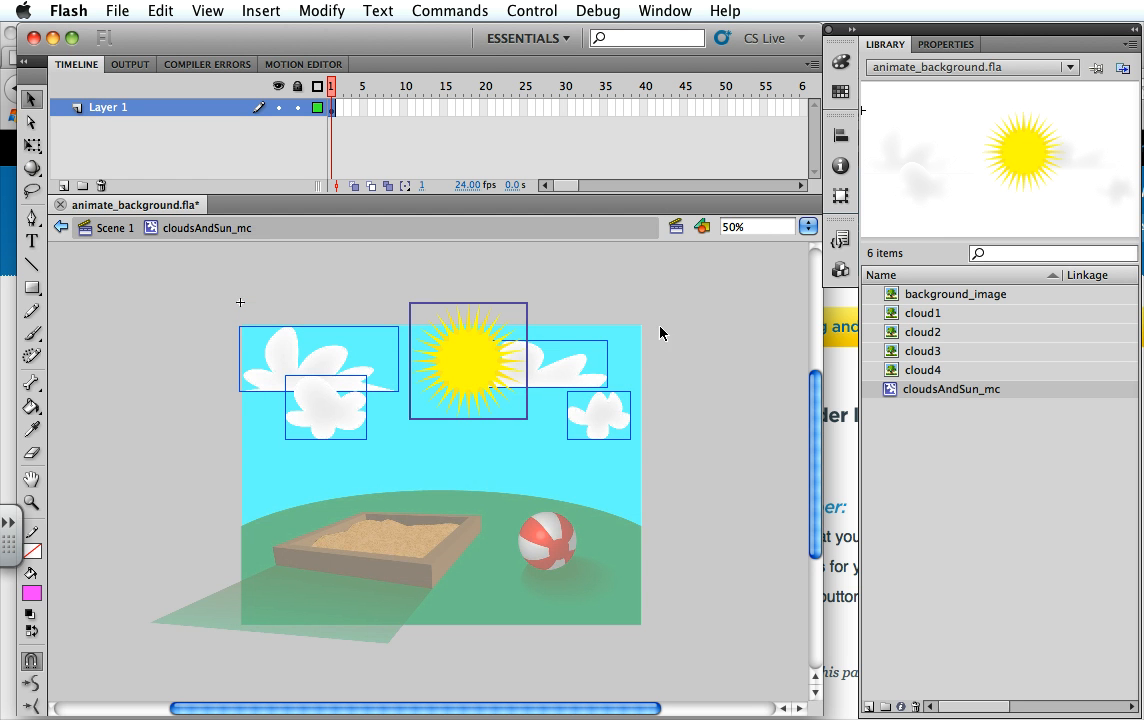
{"action": "left_click", "coordinate": [649, 281]}
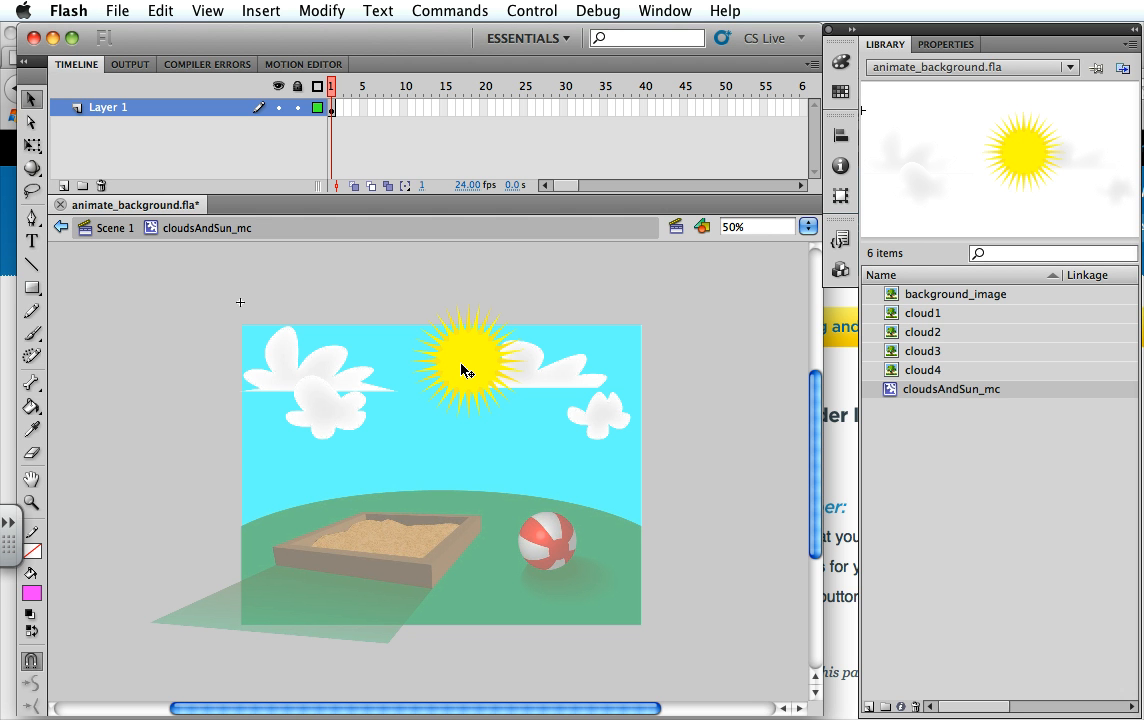
{"action": "left_click", "coordinate": [567, 379]}
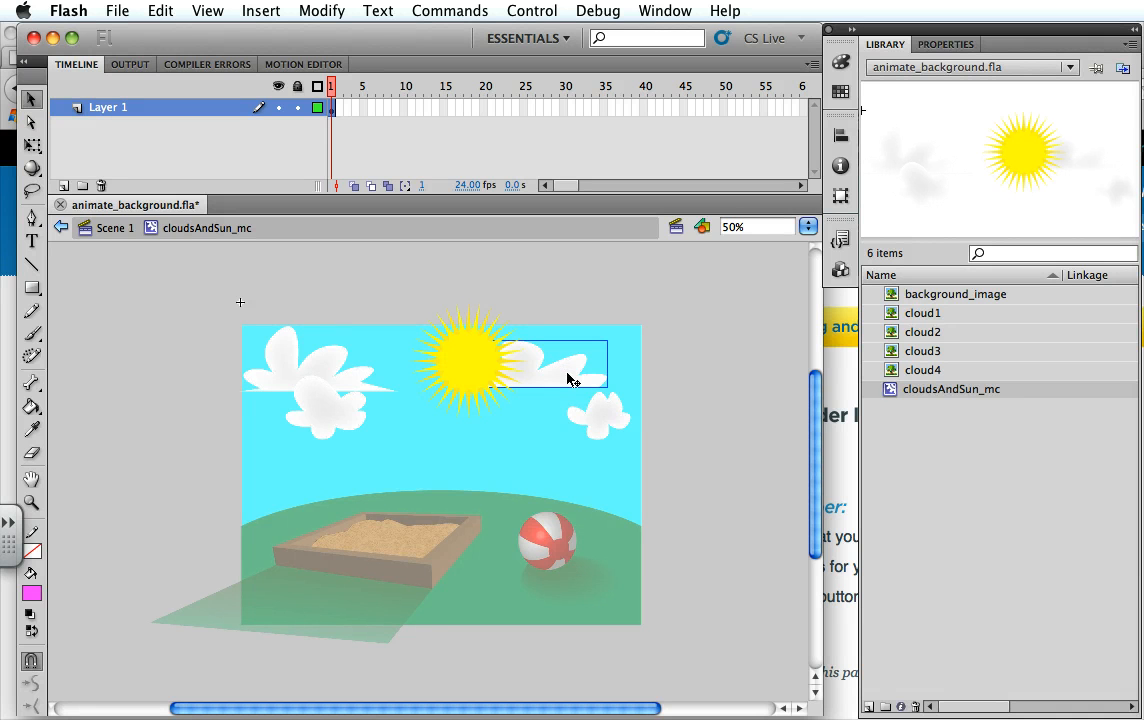
- Nudge the small cloud at the sky's right side slightly upward and bring it to the front
{"action": "mouse_move", "coordinate": [600, 414]}
{"action": "left_mouse_down"}
{"action": "mouse_move", "coordinate": [465, 376]}
{"action": "mouse_move", "coordinate": [609, 410]}
{"action": "left_mouse_up"}
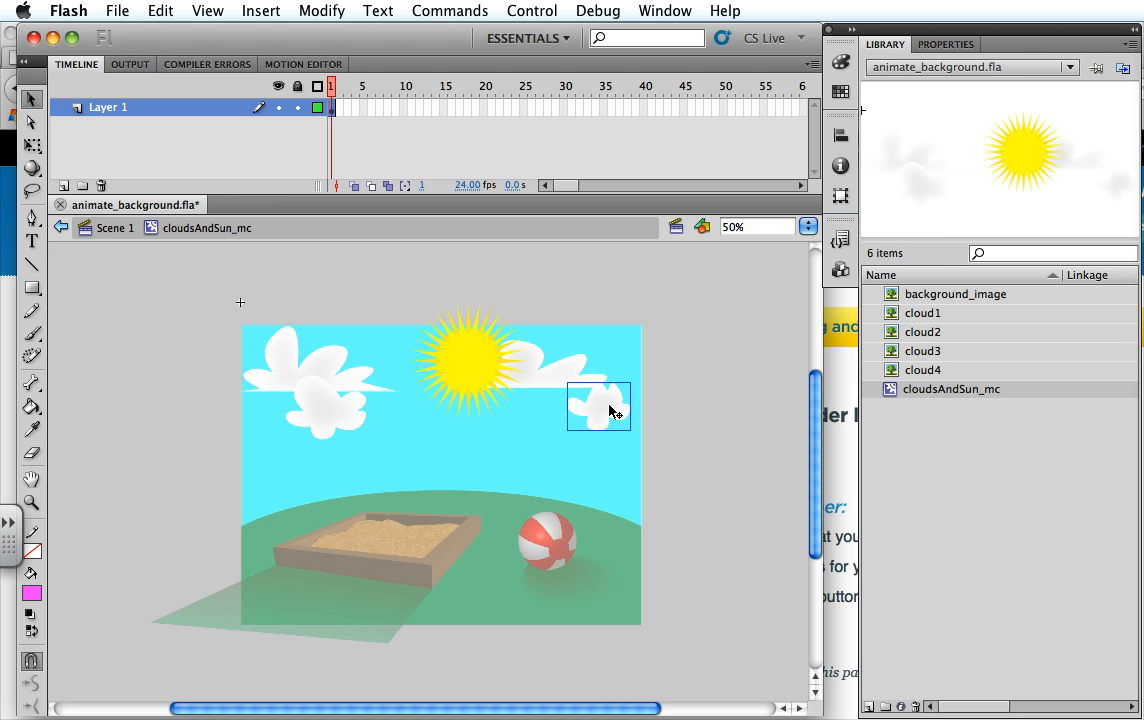
{"action": "right_click", "coordinate": [609, 410]}
{"action": "mouse_move", "coordinate": [871, 672]}
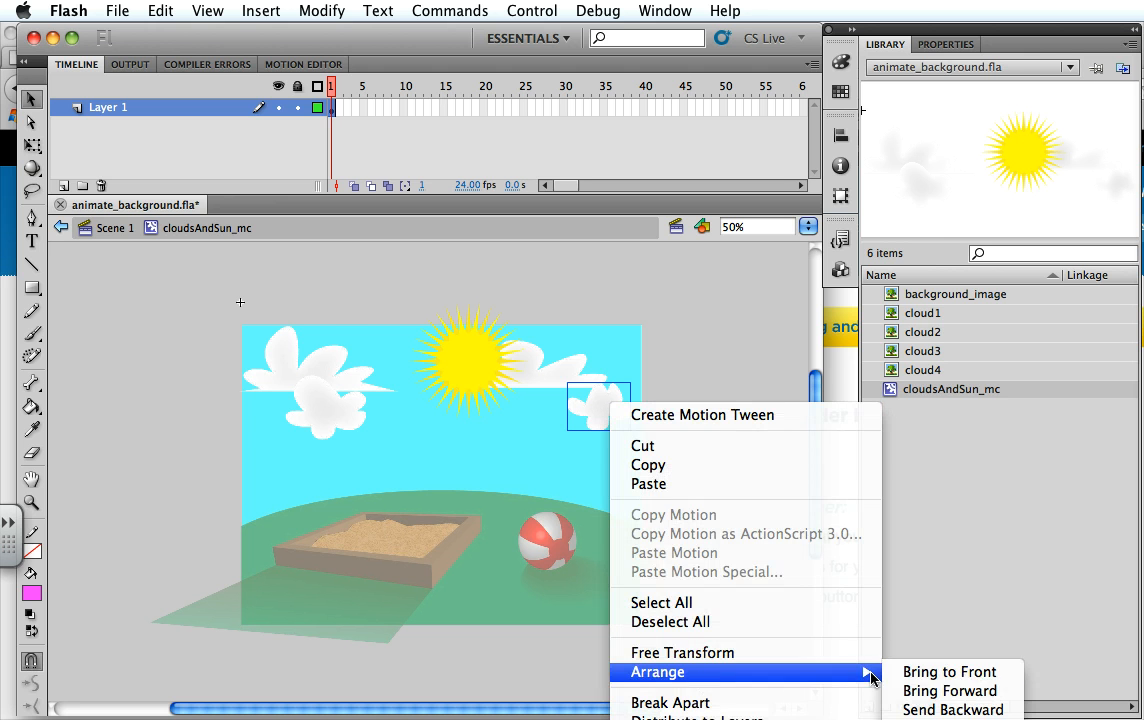
{"action": "left_click", "coordinate": [912, 672]}
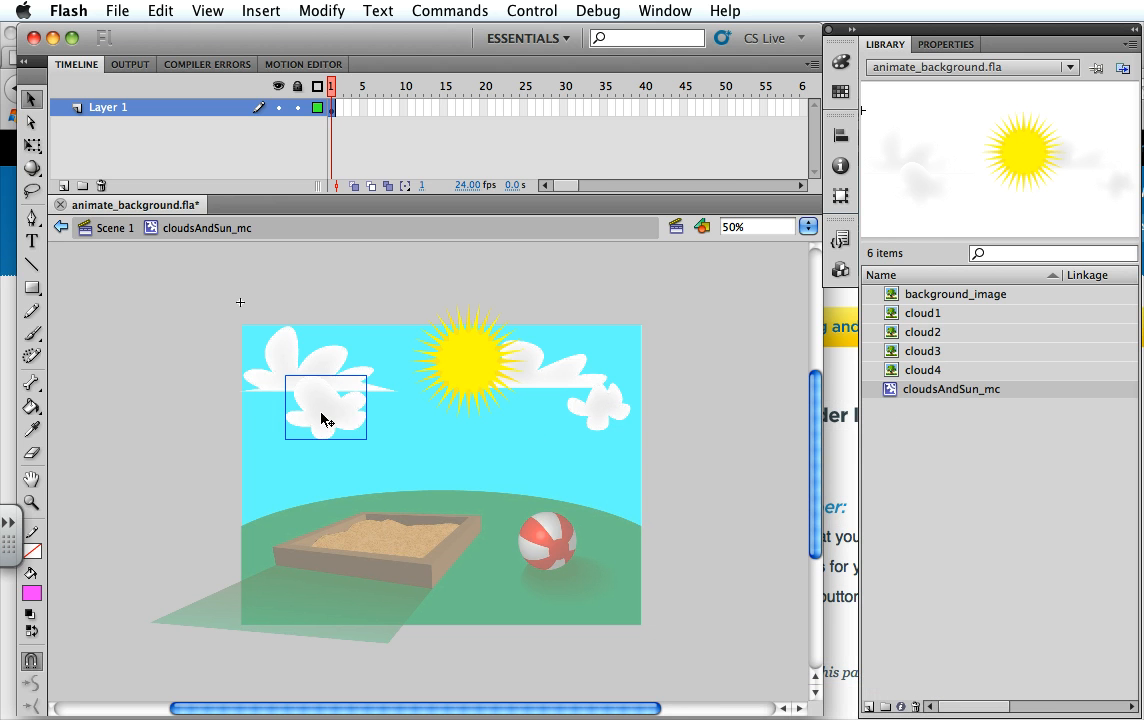
- Shift the lower cloud at the sky's left side slightly to the left and bring it to the front
{"action": "mouse_move", "coordinate": [324, 416]}
{"action": "left_mouse_down"}
{"action": "mouse_move", "coordinate": [468, 383]}
{"action": "mouse_move", "coordinate": [320, 424]}
{"action": "mouse_move", "coordinate": [307, 404]}
{"action": "mouse_move", "coordinate": [328, 415]}
{"action": "left_mouse_up"}
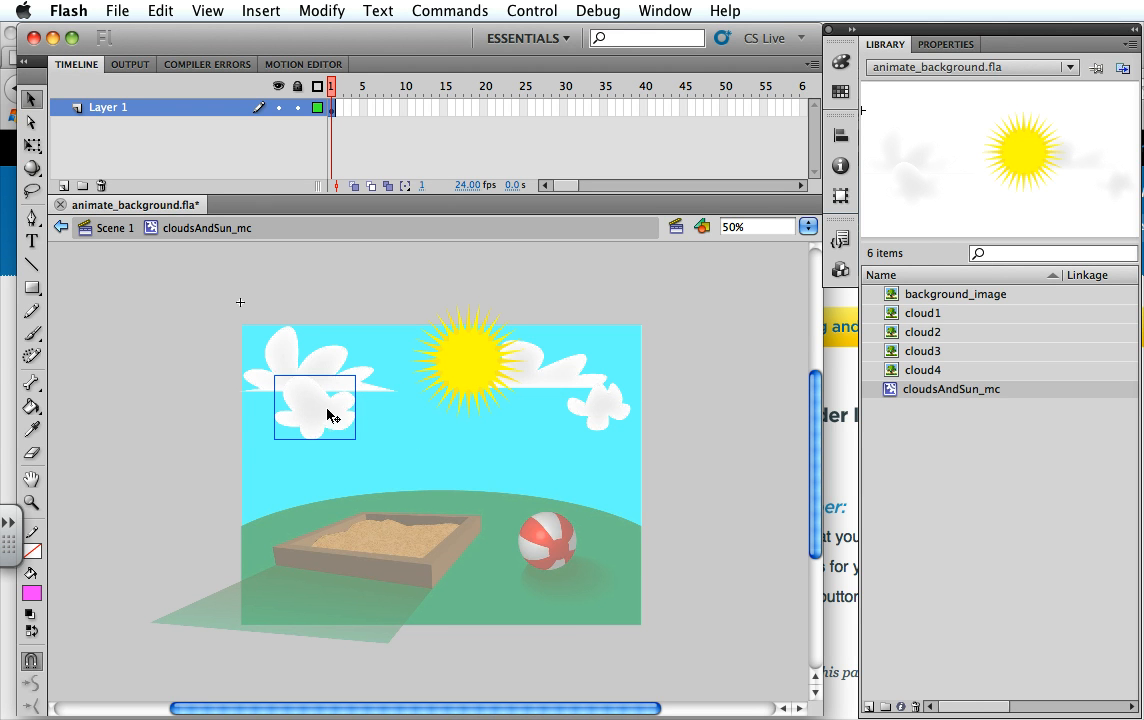
{"action": "right_click", "coordinate": [330, 416]}
{"action": "mouse_move", "coordinate": [503, 679]}
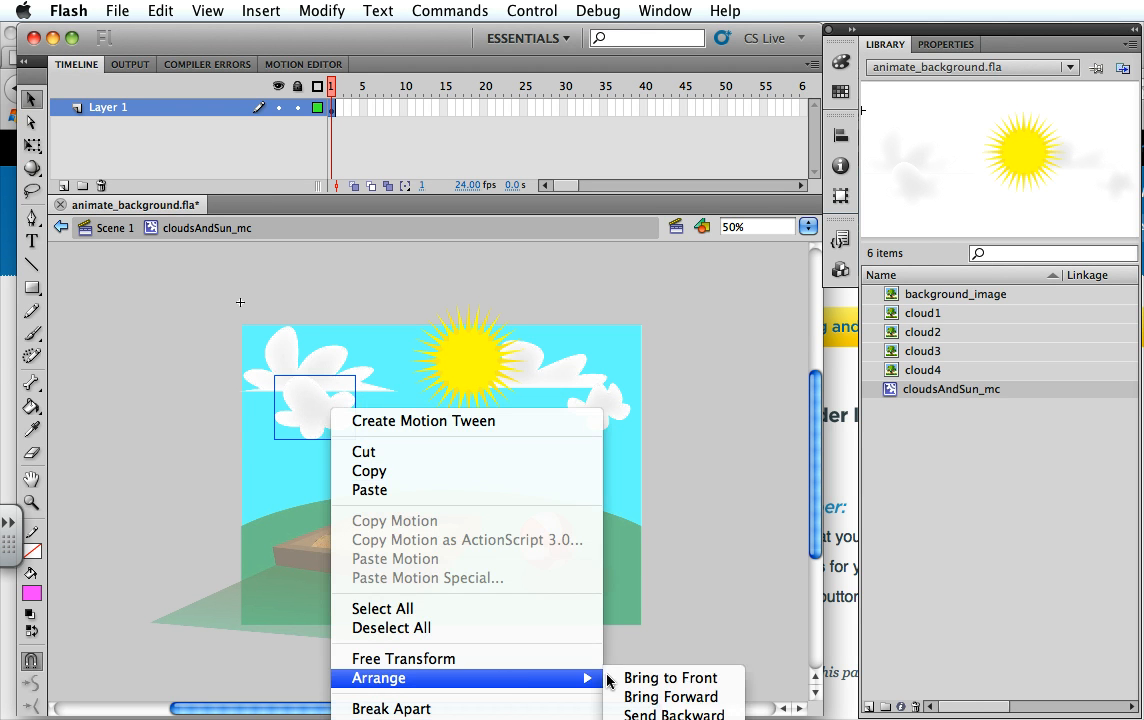
{"action": "left_click", "coordinate": [667, 680]}
- Bring the large upper-left cloud to the front, and bring the smaller cloud below it back in front of it
{"action": "left_click", "coordinate": [334, 370]}
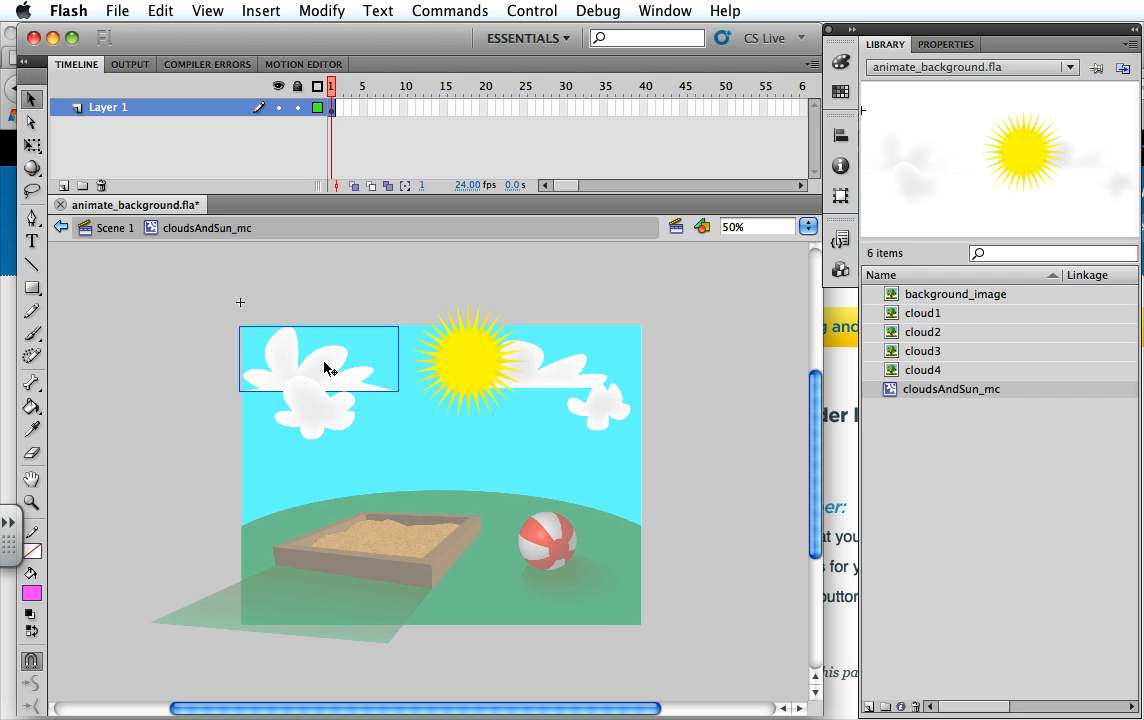
{"action": "right_click", "coordinate": [332, 373]}
{"action": "mouse_move", "coordinate": [490, 629]}
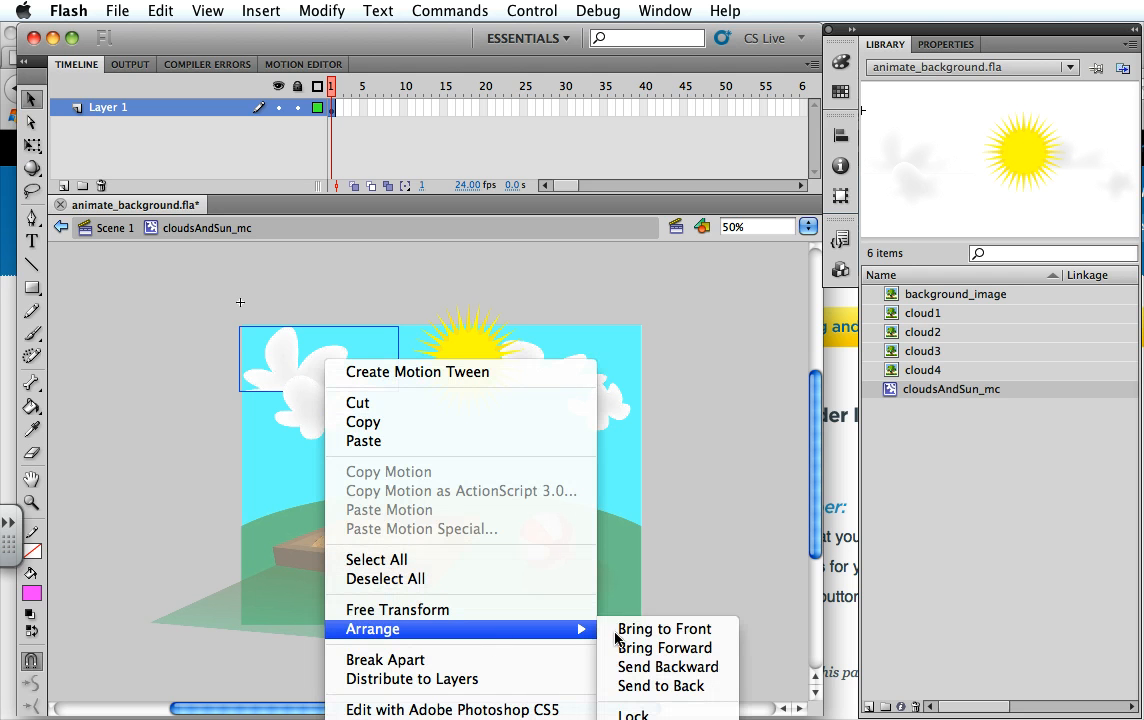
{"action": "left_click", "coordinate": [628, 637]}
{"action": "left_click", "coordinate": [312, 409]}
{"action": "right_click", "coordinate": [312, 409]}
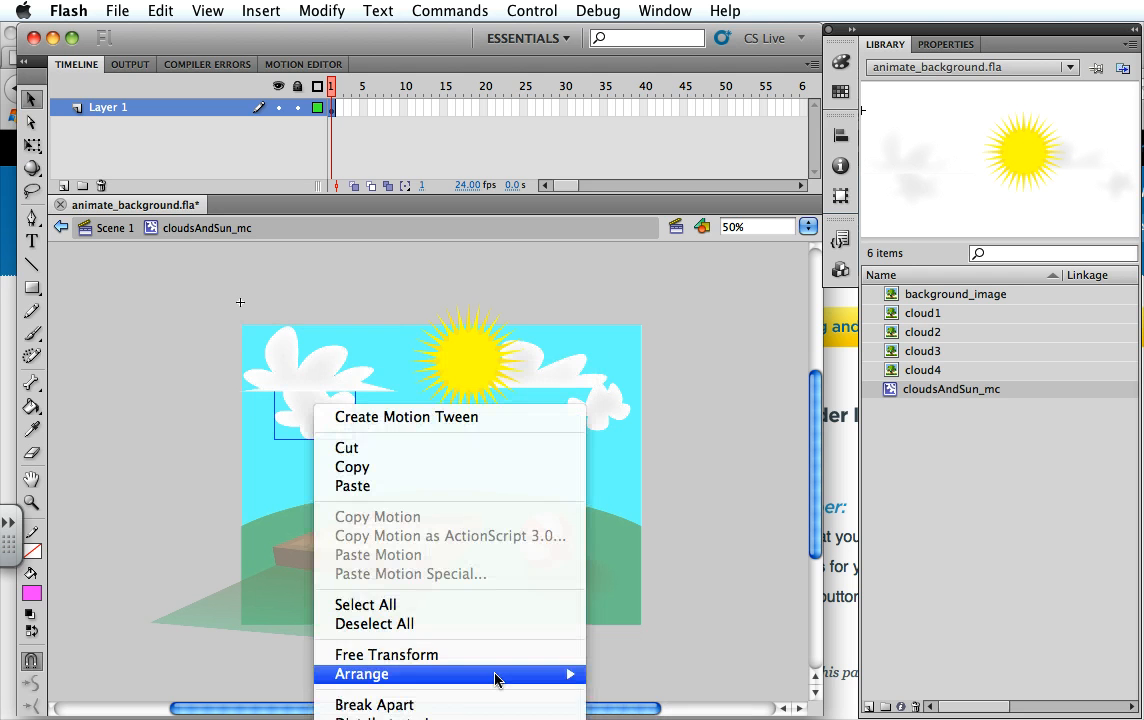
{"action": "mouse_move", "coordinate": [495, 680]}
{"action": "left_click", "coordinate": [623, 675]}
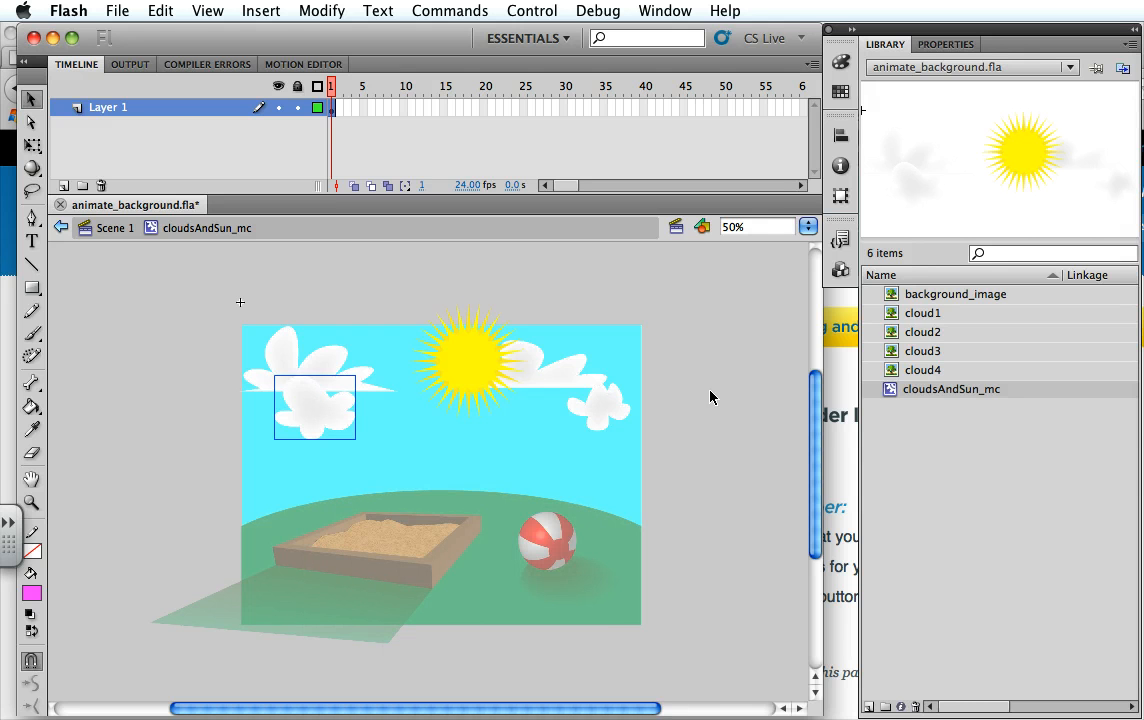
- Move the small right-hand cloud slightly left, beneath the cloud beside the sun
{"action": "left_click", "coordinate": [710, 396]}
{"action": "left_click", "coordinate": [600, 405]}
{"action": "left_click_drag", "start_coordinate": [601, 408], "coordinate": [580, 407]}
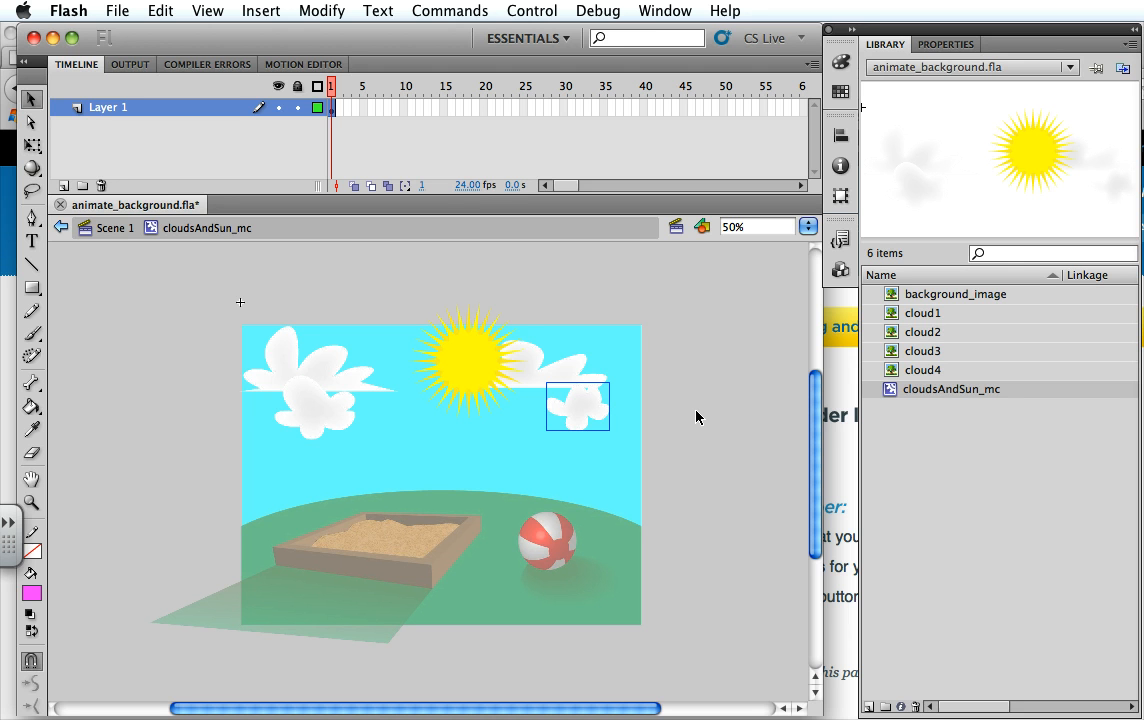
- Set the document's frame rate to 15 fps
{"action": "left_click", "coordinate": [460, 186]}
{"action": "type", "text": "15"}
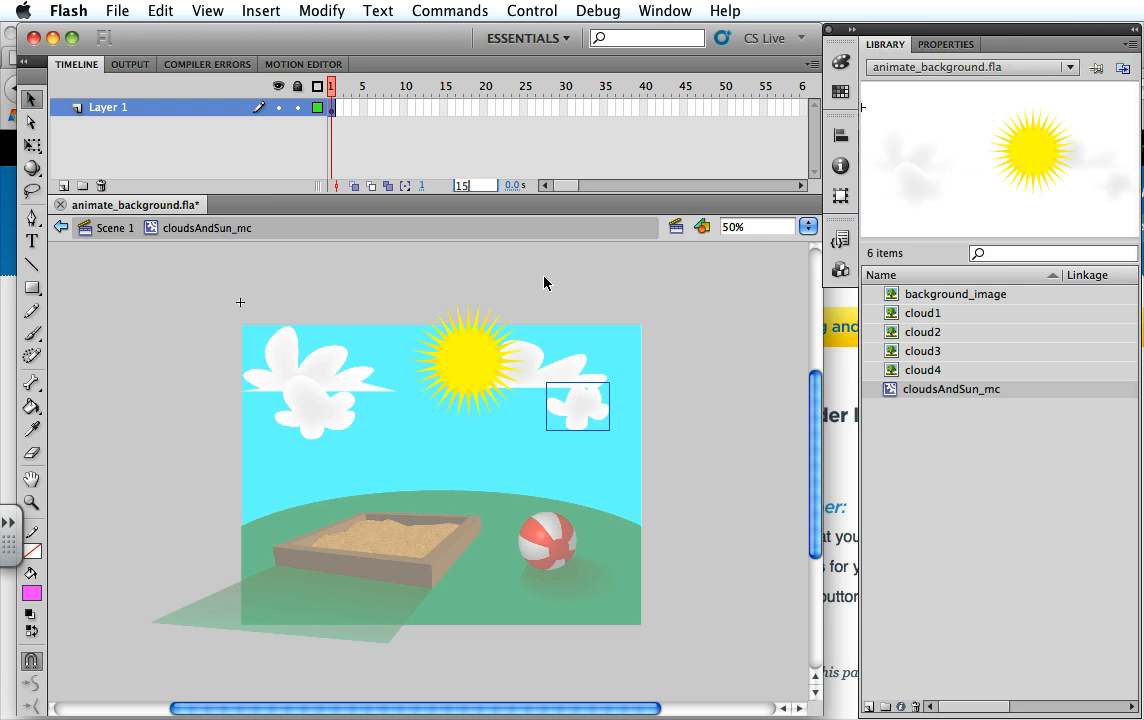
{"action": "key", "text": "Return"}
{"action": "left_click", "coordinate": [698, 418]}
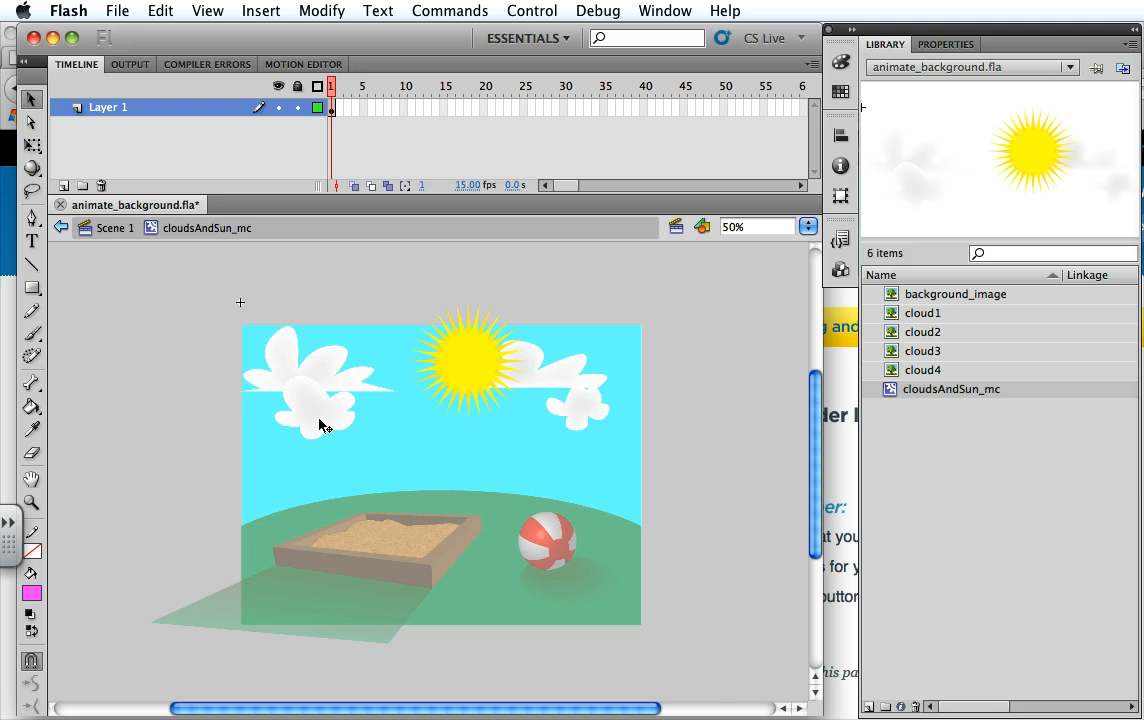
- Move the lower-left cloud just beyond the stage's left edge and transfer it in place to a new layer
{"action": "left_click_drag", "start_coordinate": [324, 421], "coordinate": [199, 420]}
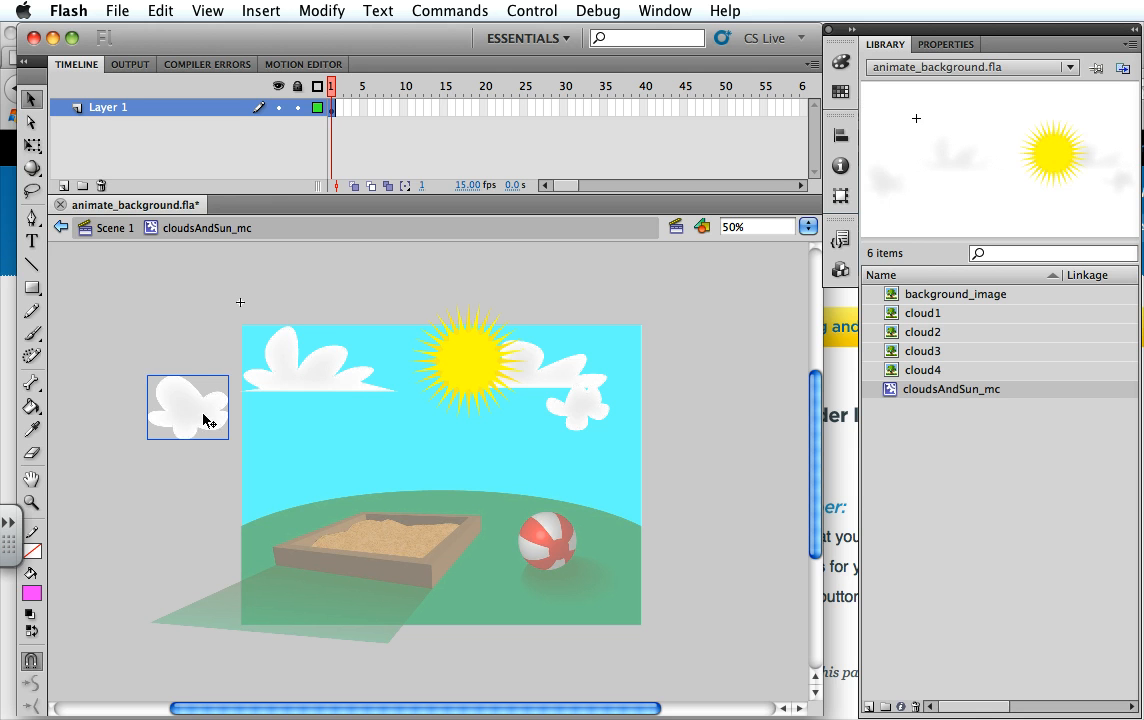
{"action": "key", "text": "Delete"}
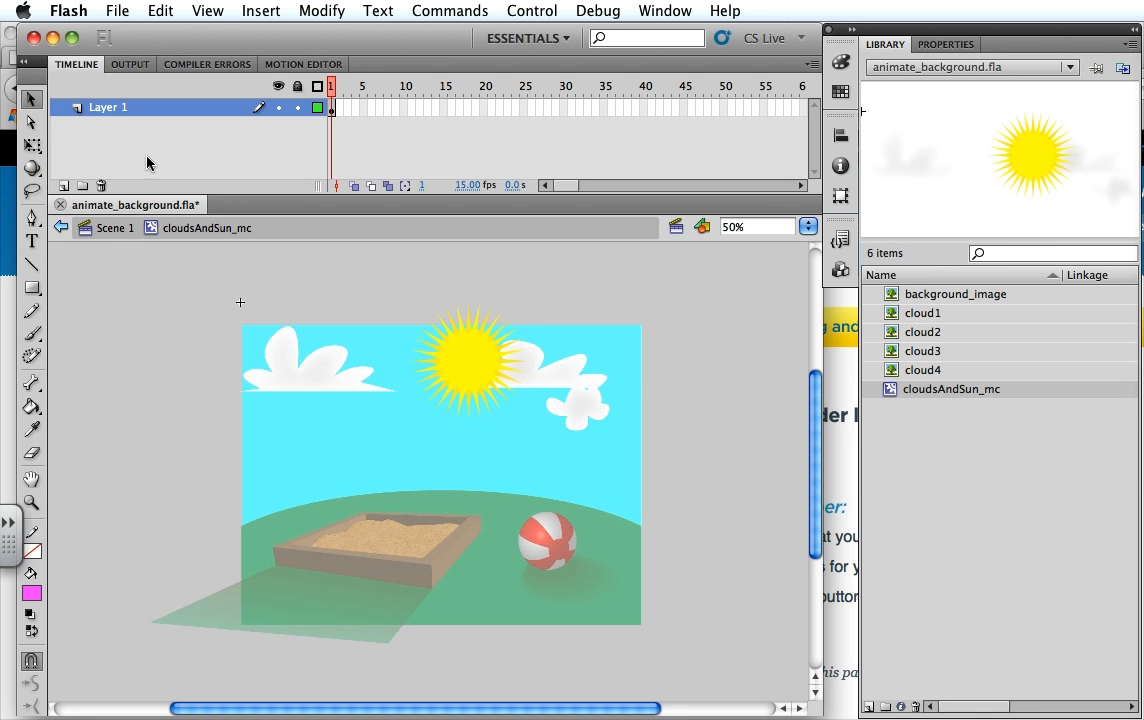
{"action": "left_click", "coordinate": [63, 185]}
{"action": "double_click", "coordinate": [105, 110]}
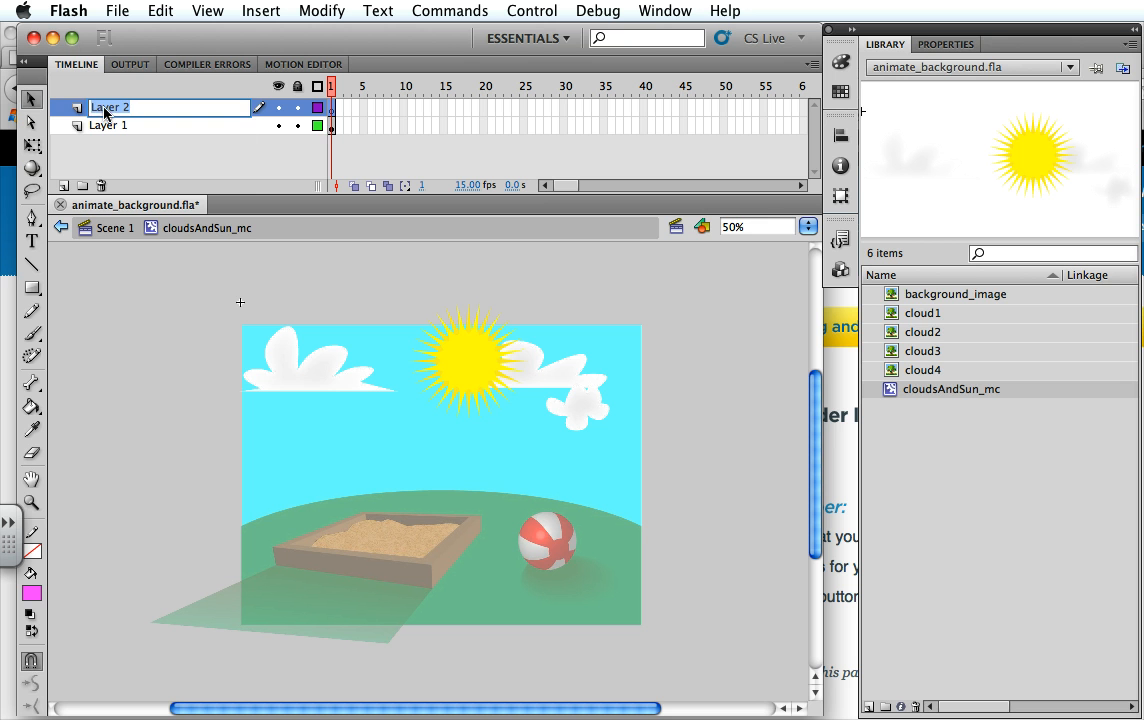
{"action": "left_click", "coordinate": [333, 117]}
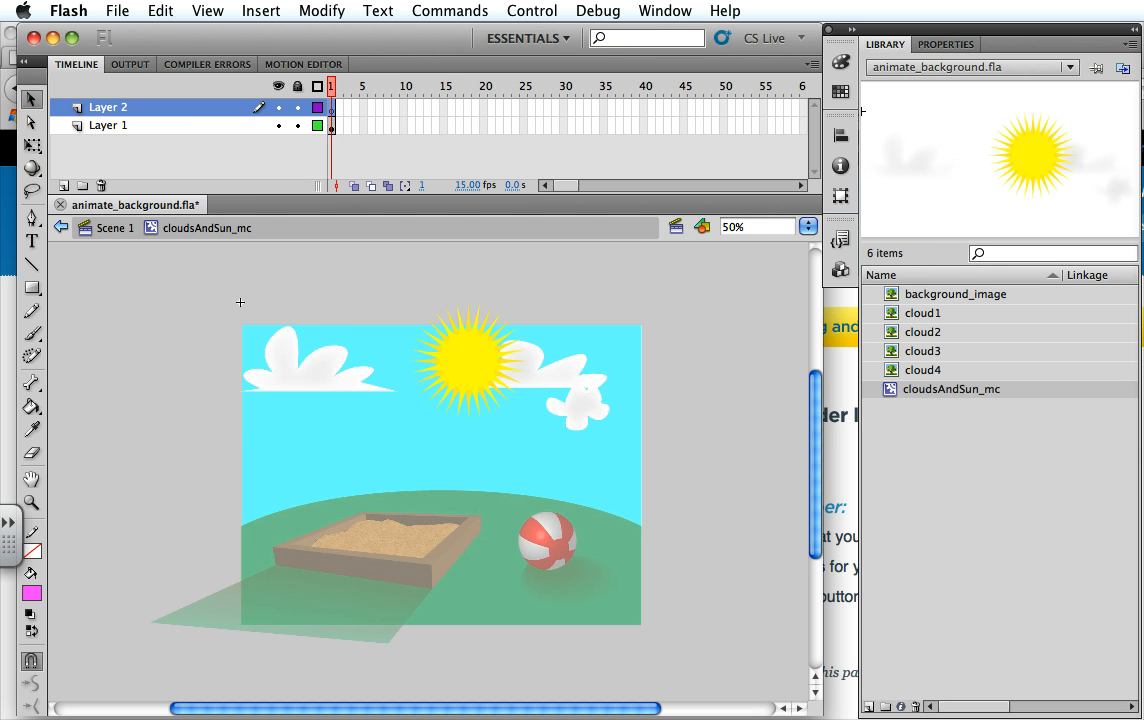
{"action": "left_click", "coordinate": [160, 11]}
{"action": "left_click", "coordinate": [205, 142]}
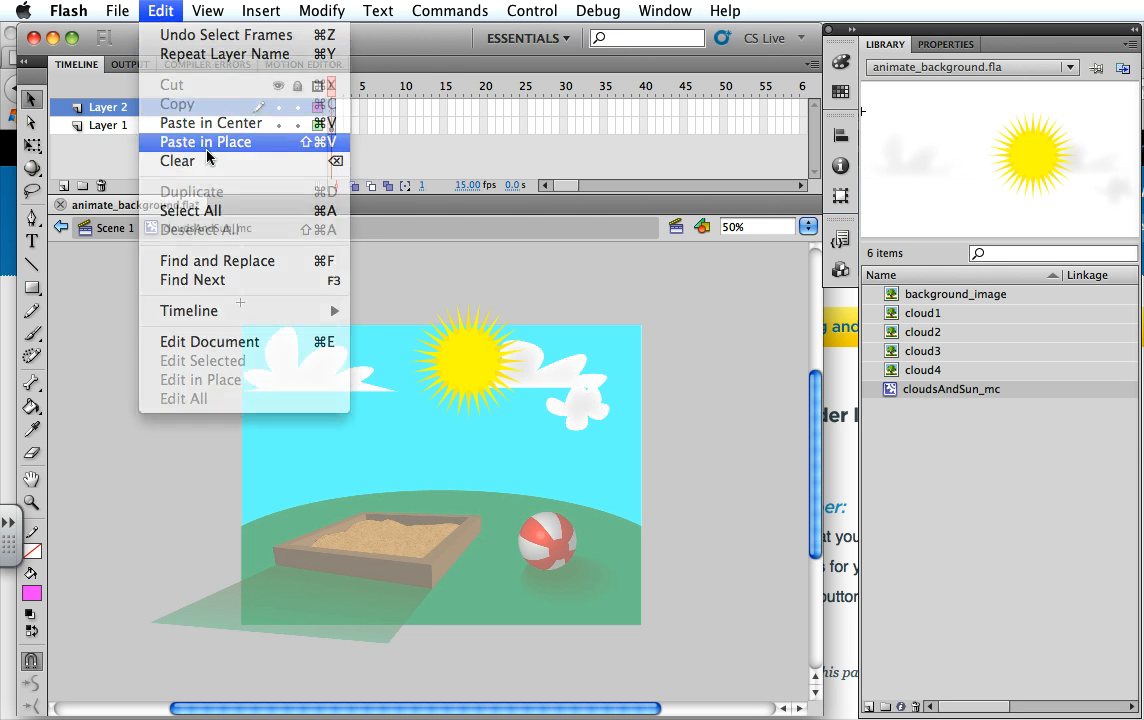
- Rename the new layer as cloud3
{"action": "double_click", "coordinate": [117, 110]}
{"action": "type", "text": "cloud3"}
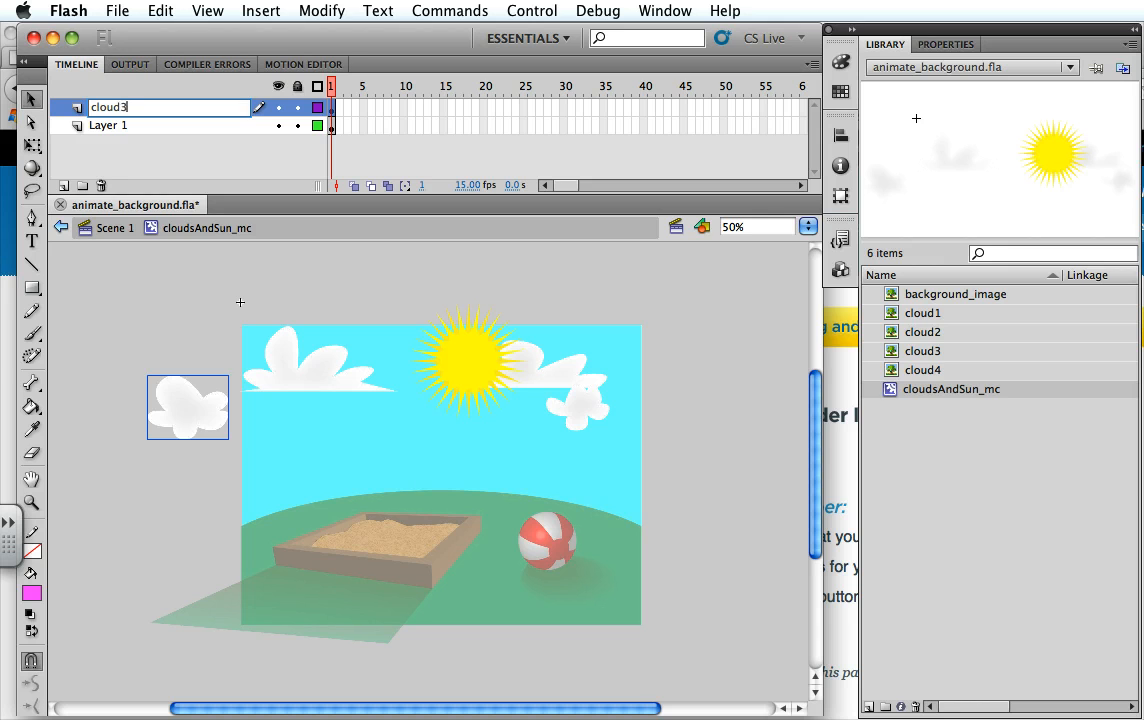
{"action": "key", "text": "Return"}
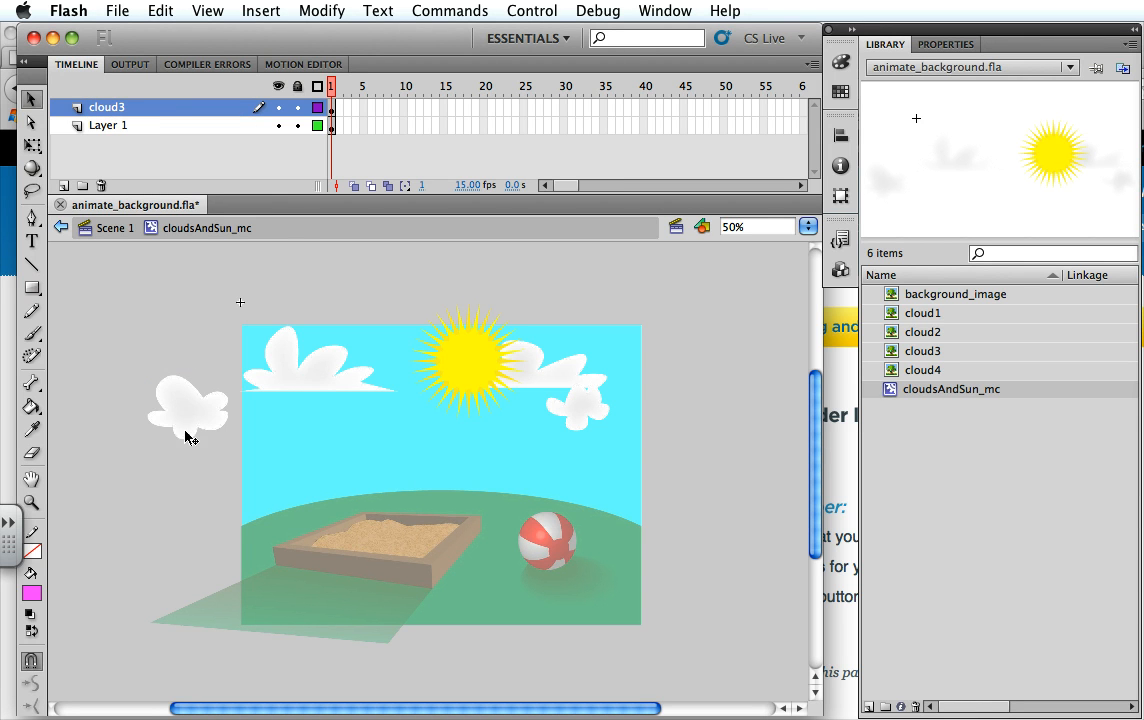
- Insert a keyframe at frame 60 of the cloud3 layer and move its cloud horizontally past the stage's right edge
{"action": "left_click", "coordinate": [185, 435]}
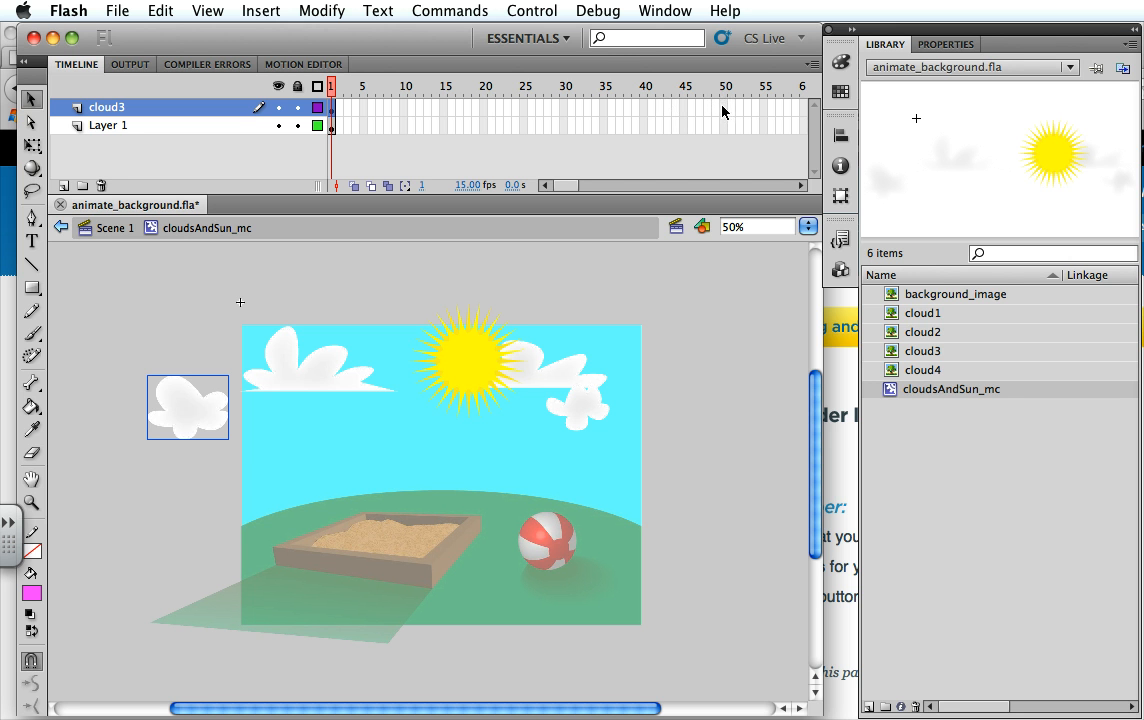
{"action": "left_click", "coordinate": [801, 186]}
{"action": "left_click", "coordinate": [800, 185]}
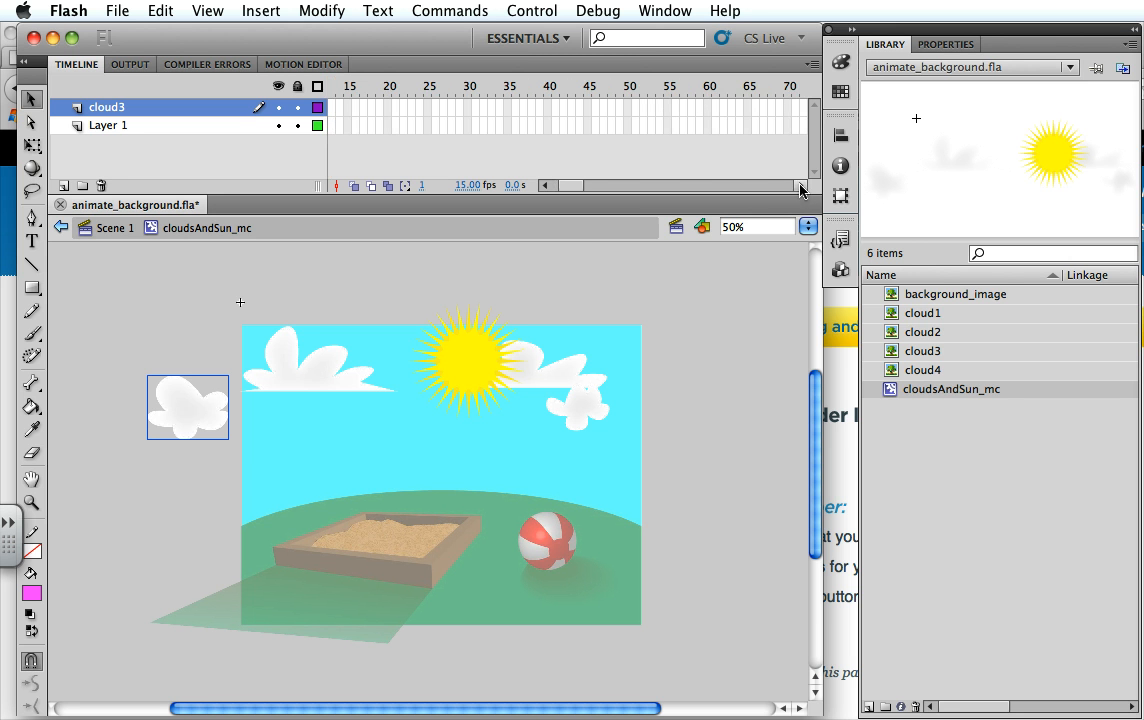
{"action": "left_click", "coordinate": [709, 107]}
{"action": "right_click", "coordinate": [709, 107]}
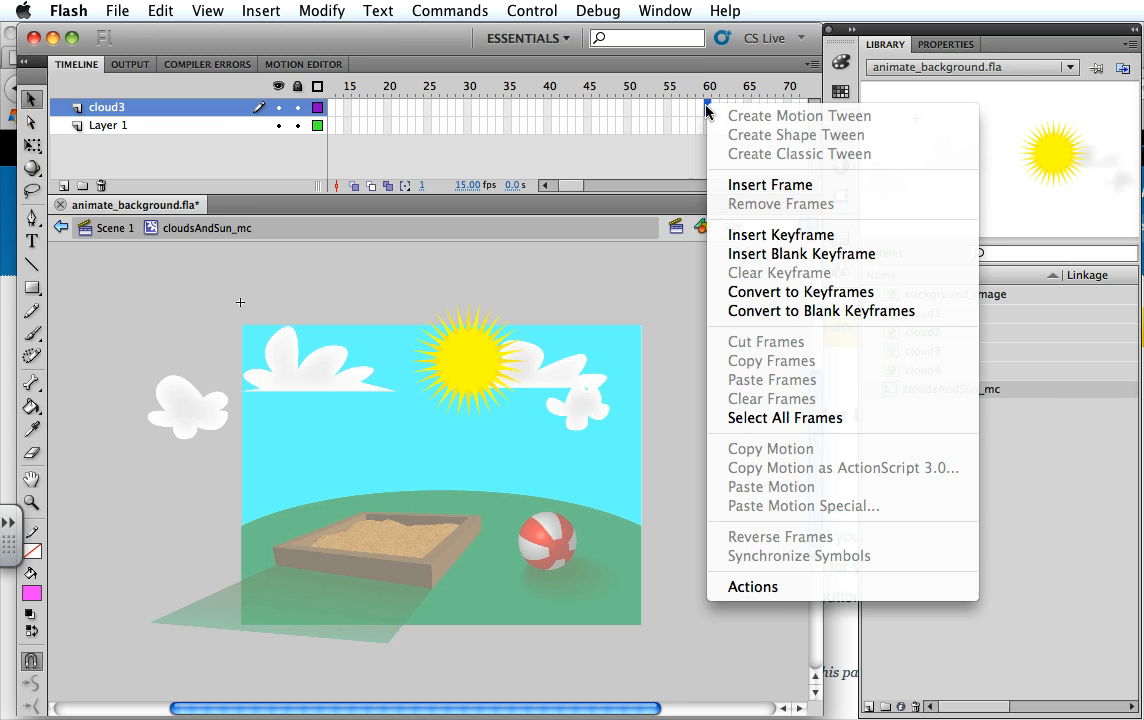
{"action": "left_click", "coordinate": [770, 235]}
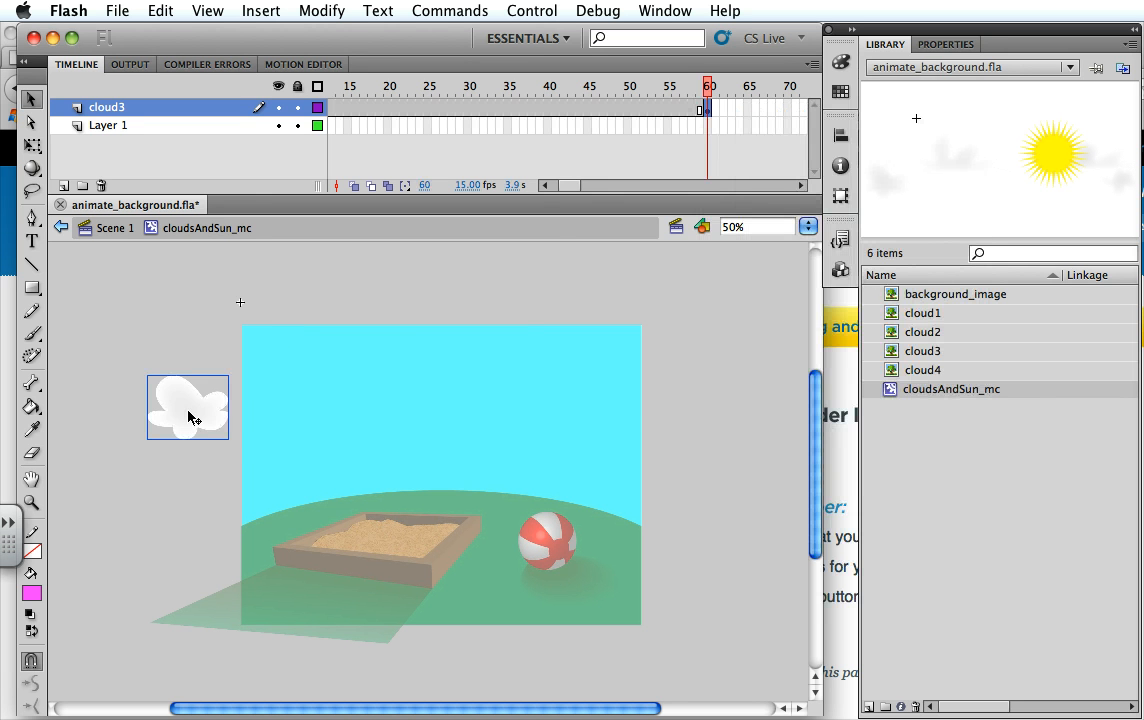
{"action": "left_click_drag", "start_coordinate": [188, 418], "coordinate": [690, 422]}
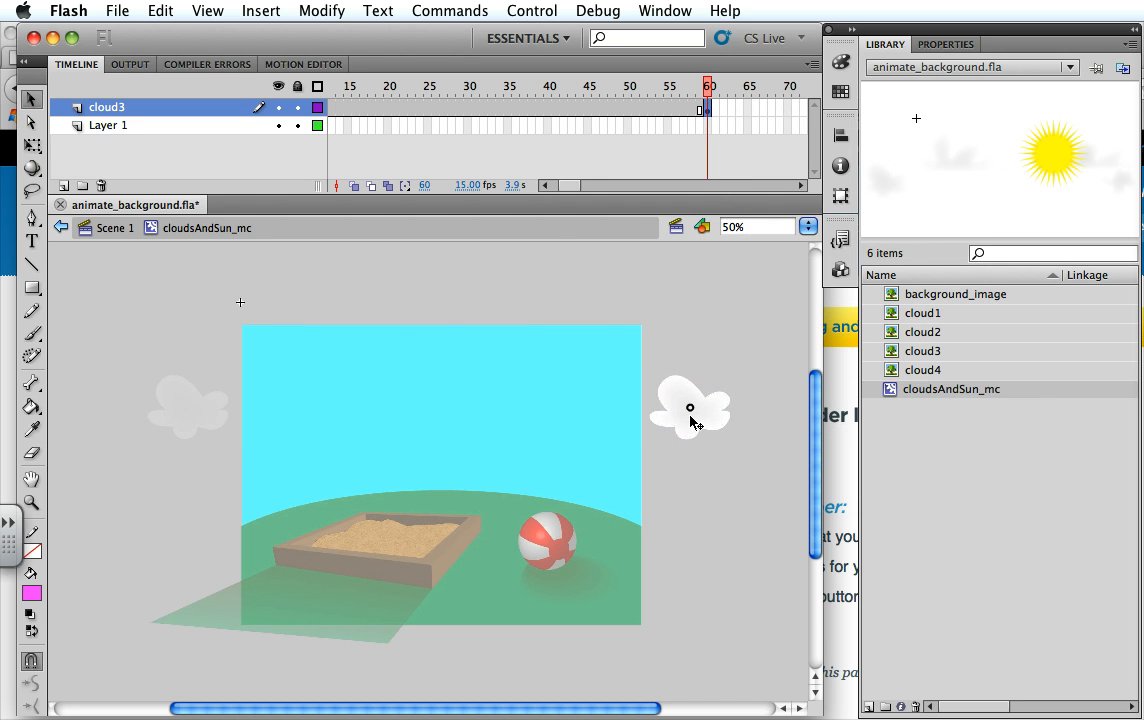
- Create a classic tween between the cloud3 layer's two keyframes and return the playhead to frame 1
{"action": "right_click", "coordinate": [535, 110]}
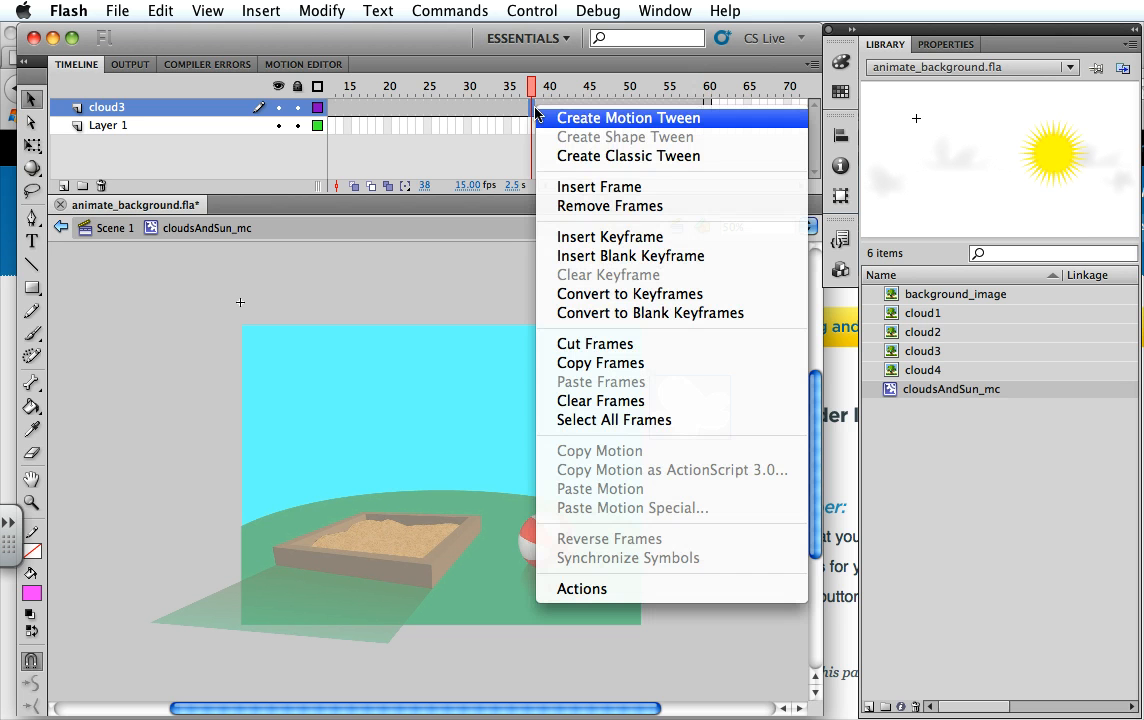
{"action": "left_click", "coordinate": [570, 156]}
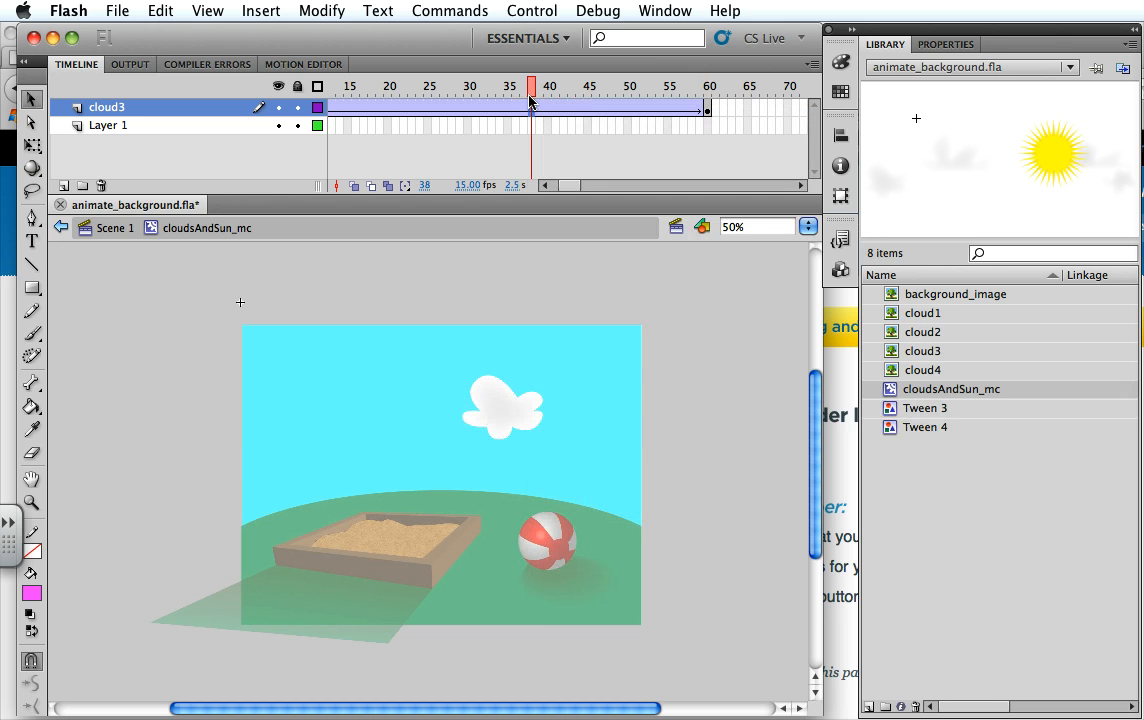
{"action": "left_click_drag", "start_coordinate": [531, 93], "coordinate": [224, 93]}
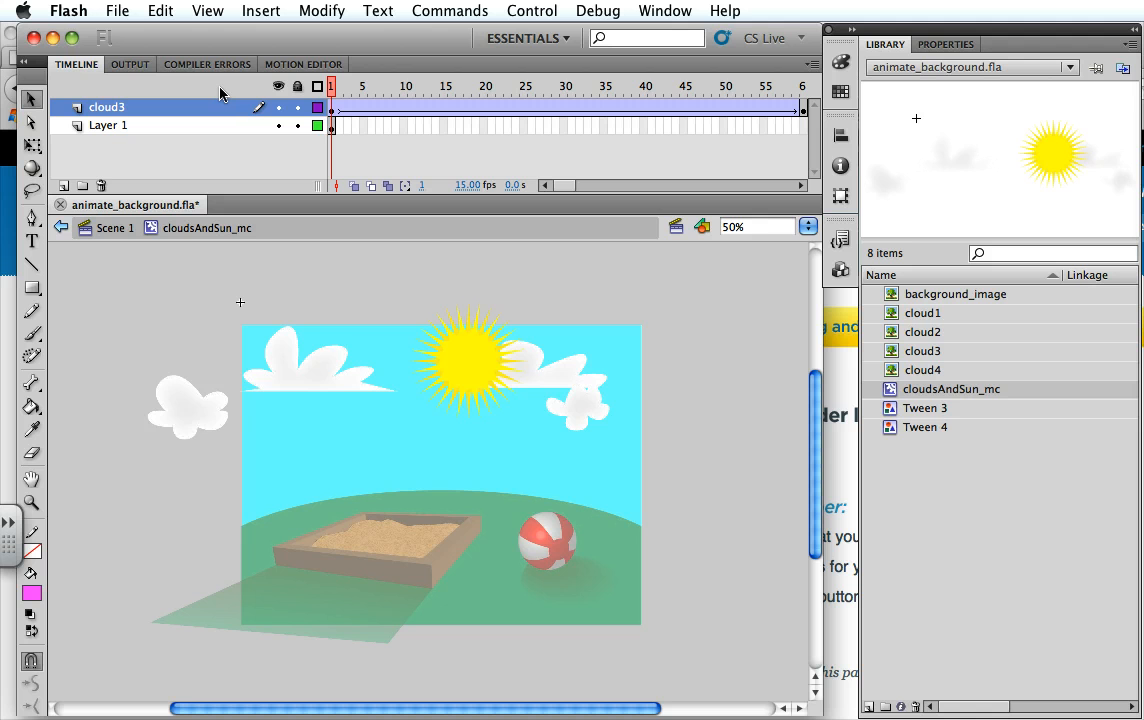
- Play the cloud3 animation and lengthen its tween by moving the end keyframe to frame 120
{"action": "key", "text": "Return"}
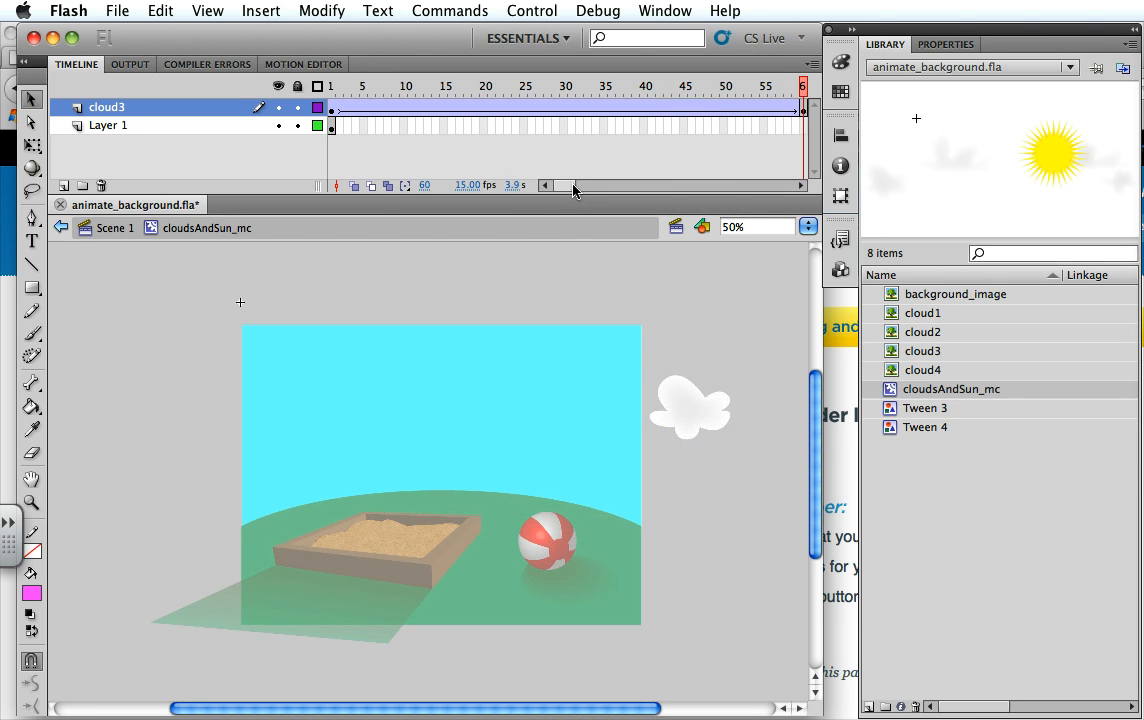
{"action": "left_click_drag", "start_coordinate": [574, 185], "coordinate": [606, 185]}
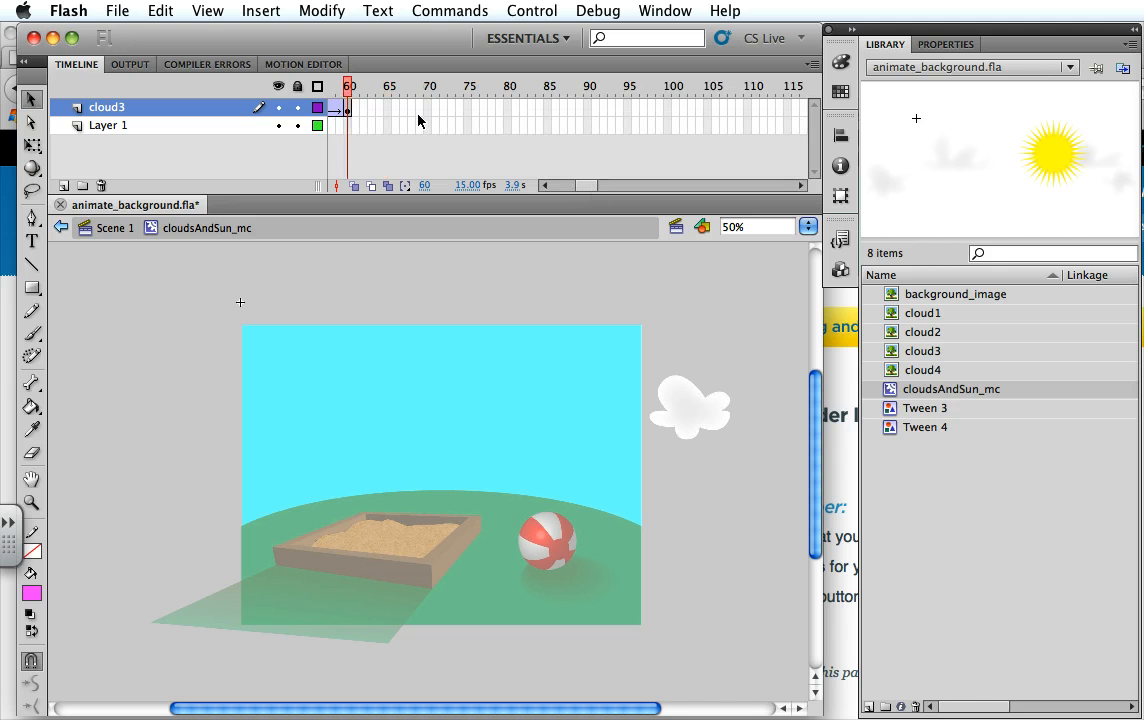
{"action": "left_click", "coordinate": [349, 109]}
{"action": "left_click_drag", "start_coordinate": [349, 109], "coordinate": [427, 118]}
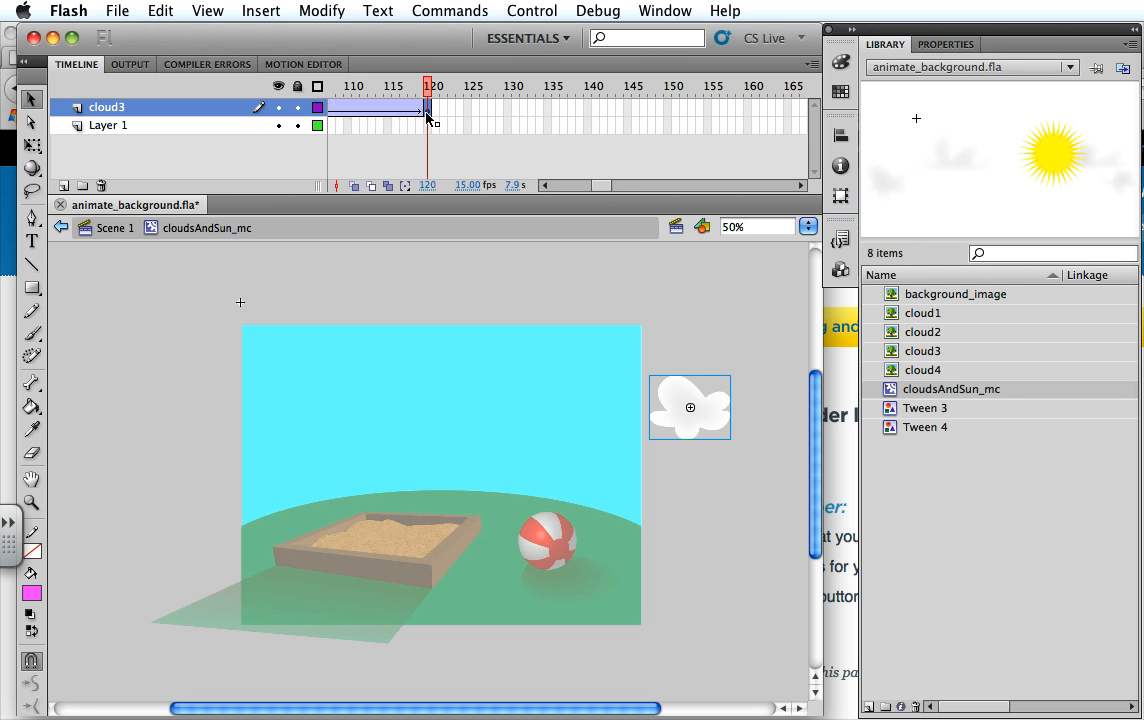
- Exit to the main scene, reopen the clouds and sun movie clip in place and play its timeline
{"action": "left_click", "coordinate": [538, 185]}
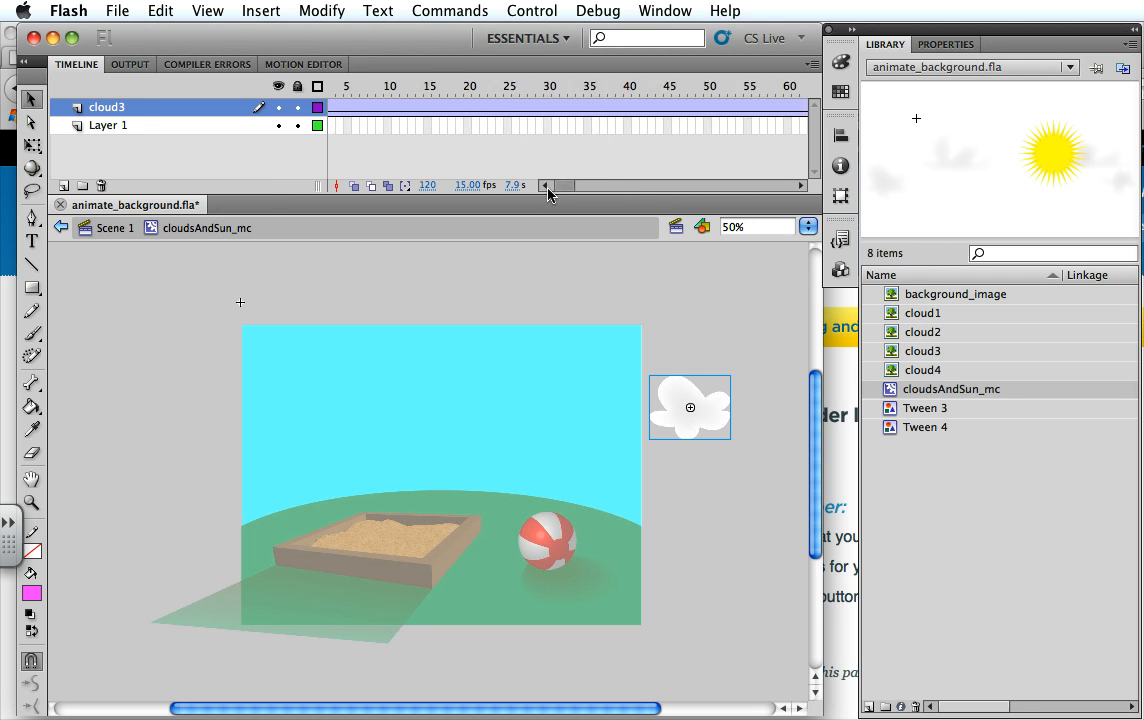
{"action": "double_click", "coordinate": [715, 327]}
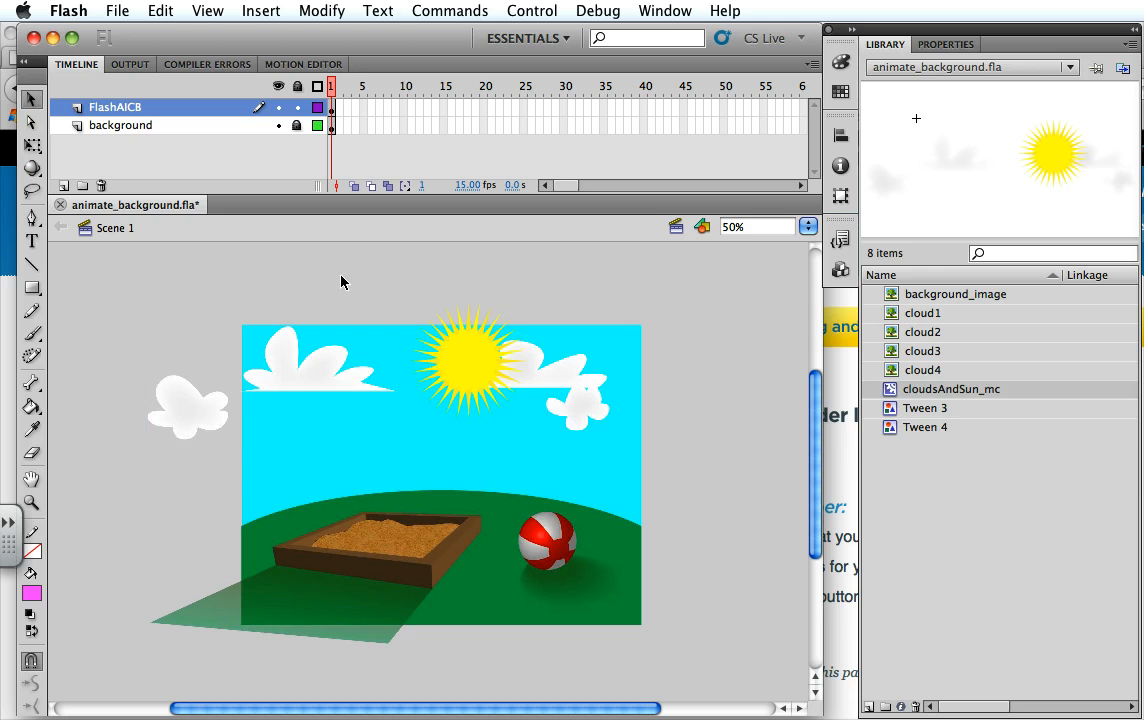
{"action": "double_click", "coordinate": [291, 368]}
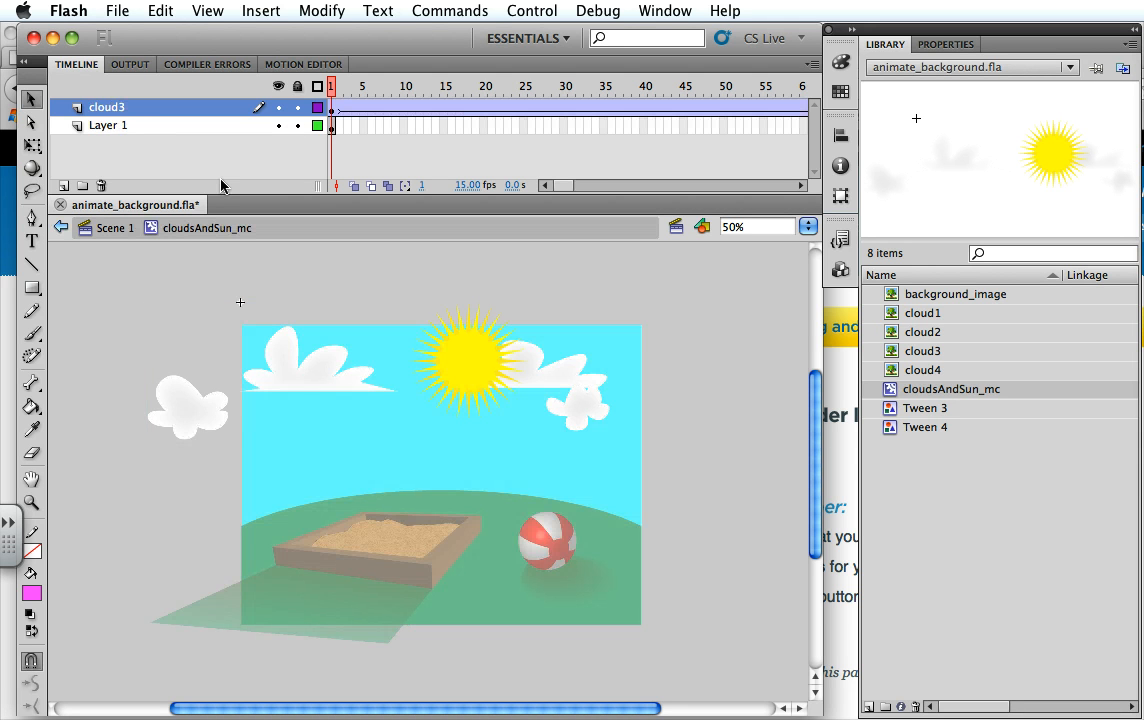
{"action": "key", "text": "Return"}
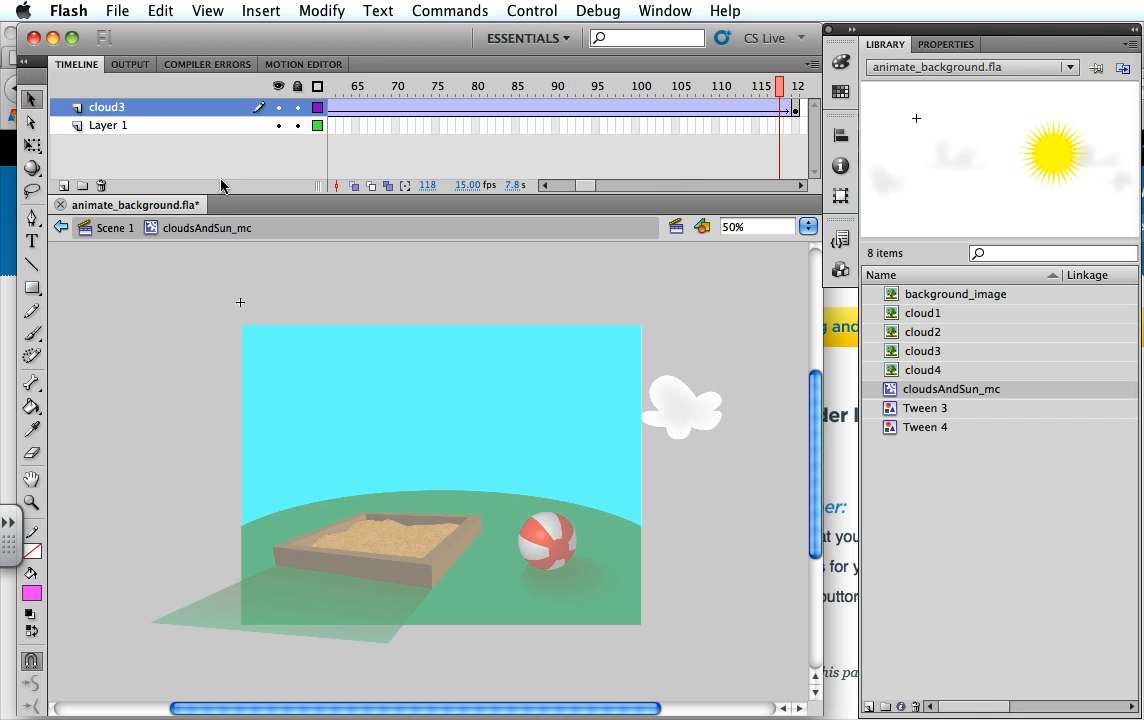
- Move the cloud3 layer's end keyframe to frame 180 and return the playhead to frame 1
{"action": "left_click", "coordinate": [802, 186]}
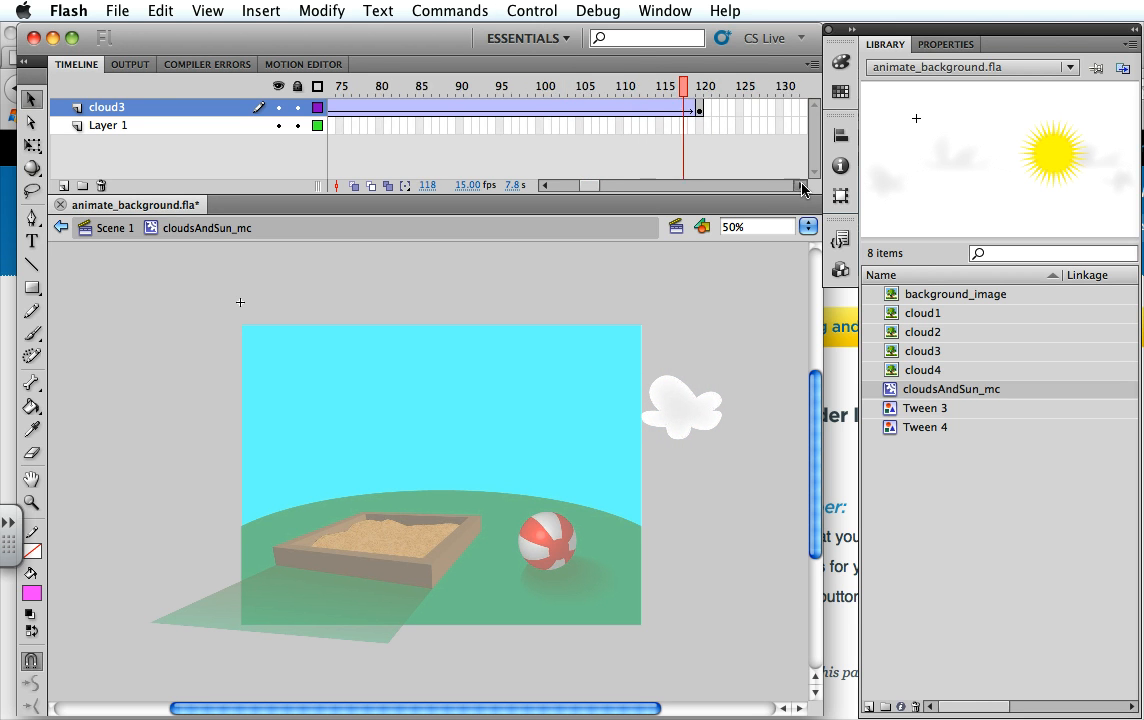
{"action": "left_click", "coordinate": [802, 186]}
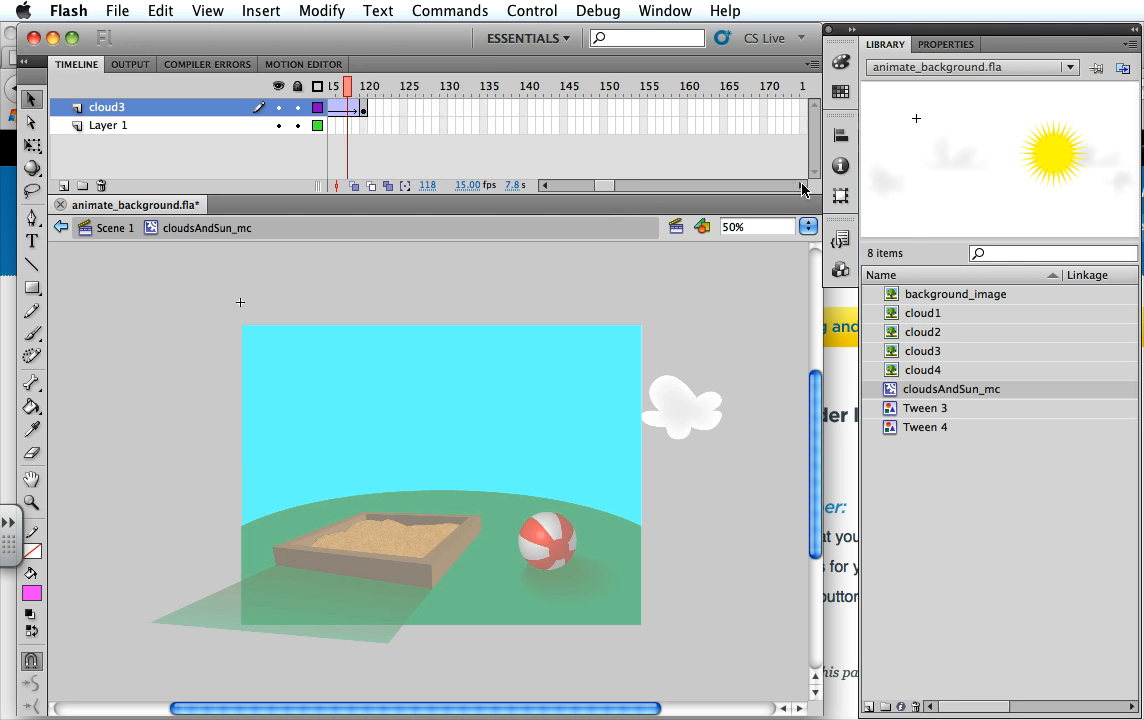
{"action": "left_click", "coordinate": [364, 110]}
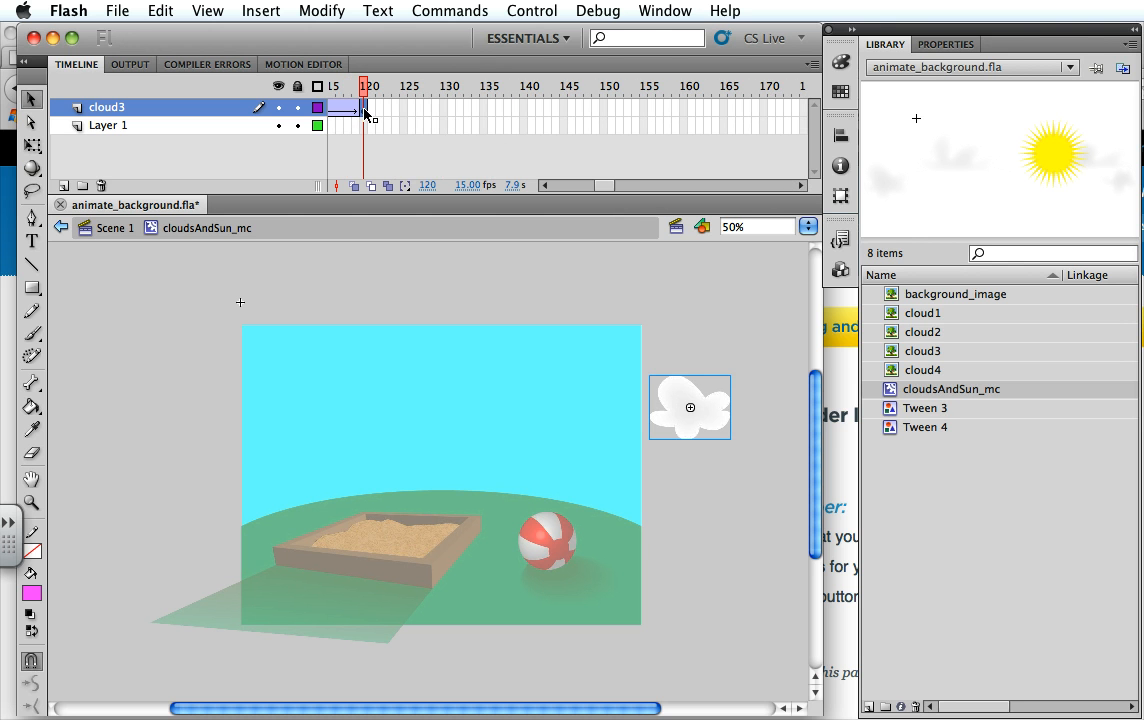
{"action": "left_click_drag", "start_coordinate": [364, 110], "coordinate": [2, 97]}
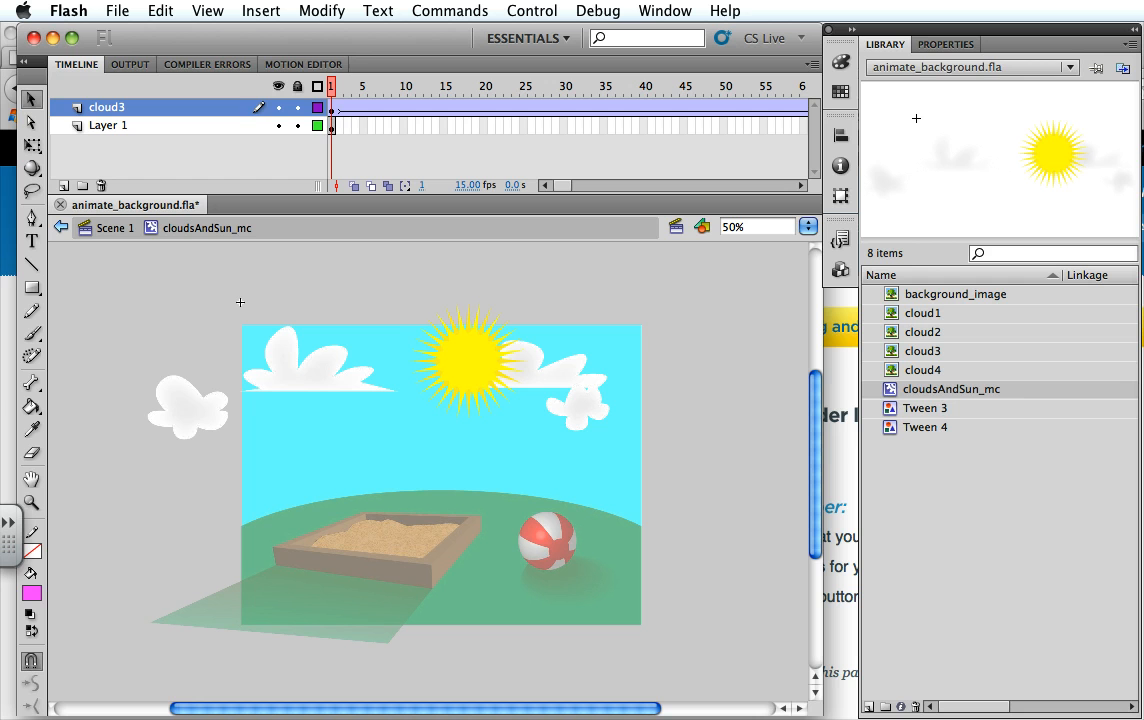
{"action": "left_click", "coordinate": [310, 375]}
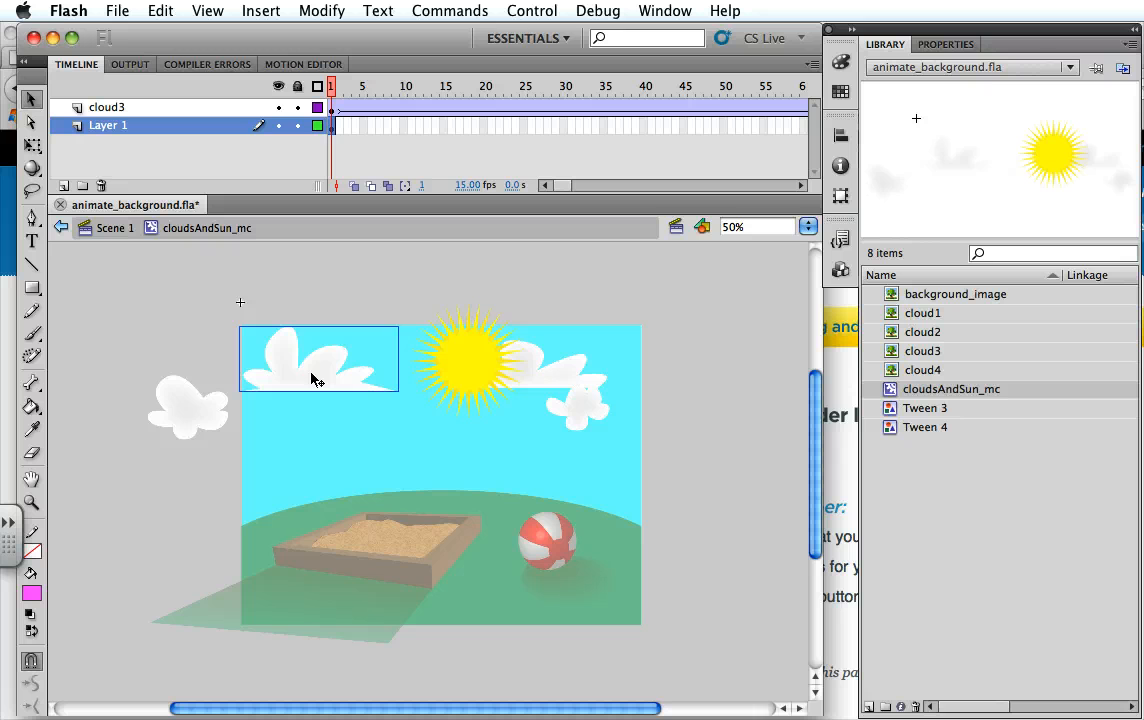
{"action": "double_click", "coordinate": [94, 125]}
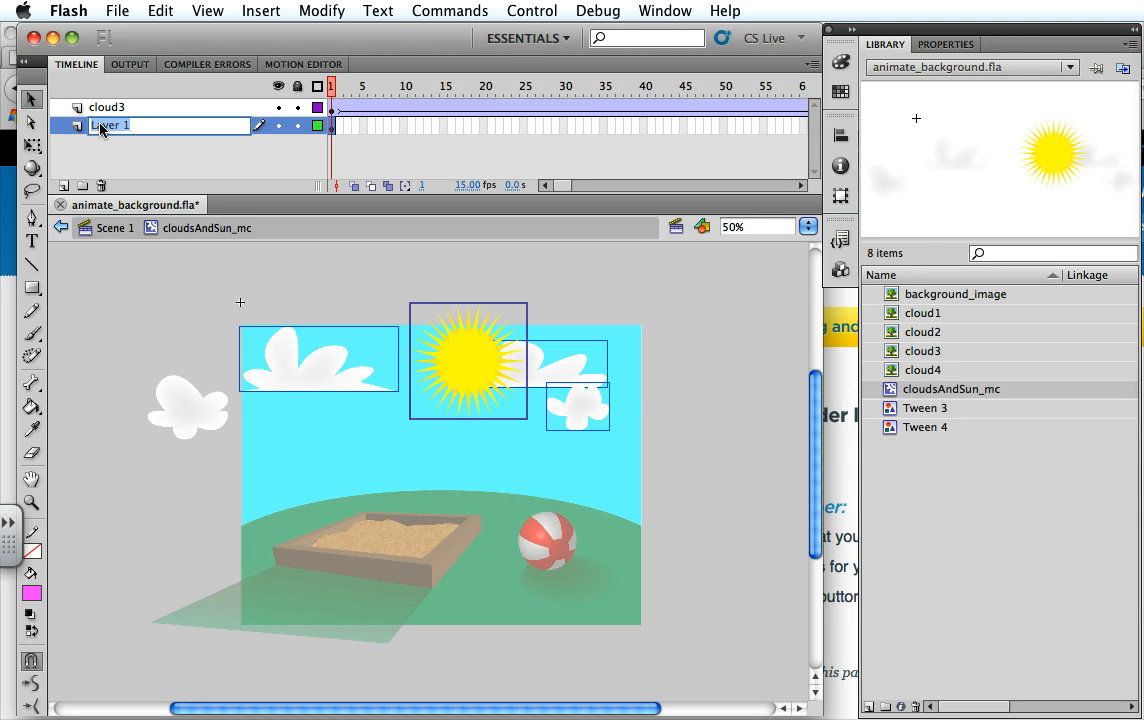
{"action": "type", "text": "cloud1"}
{"action": "key", "text": "Return"}
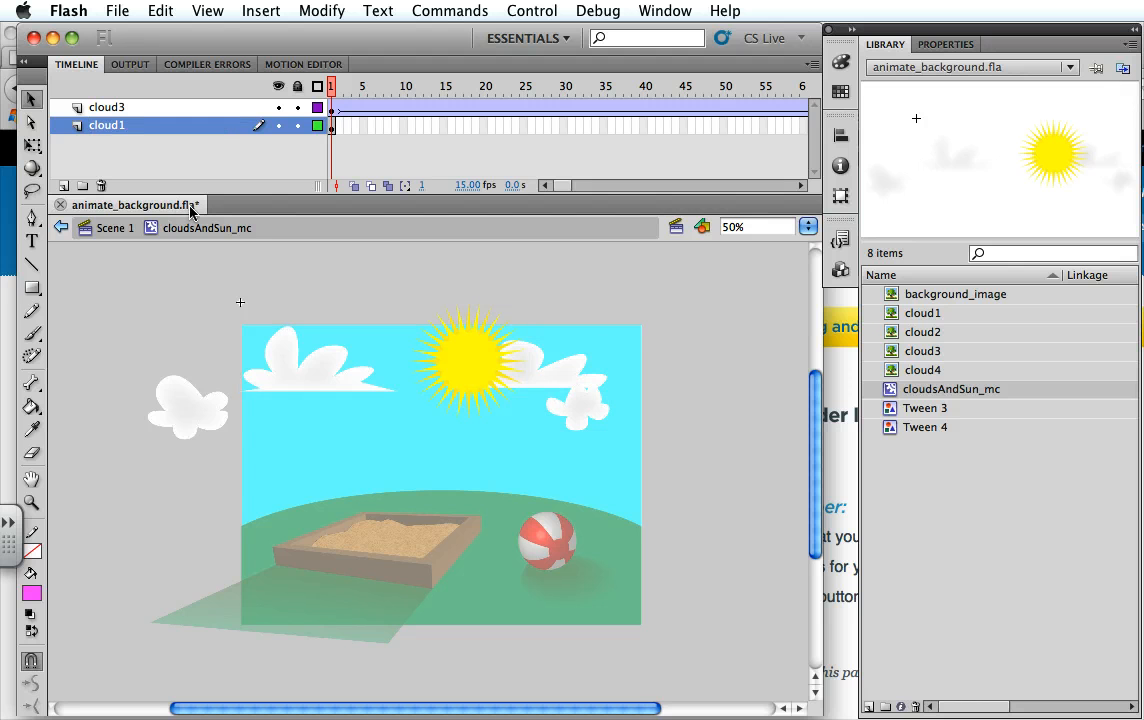
{"action": "key", "text": "super+z"}
- Cut the large cloud at the stage's upper left from Layer 1 and add a new layer above Layer 1
{"action": "left_click", "coordinate": [326, 379]}
{"action": "key", "text": "Delete"}
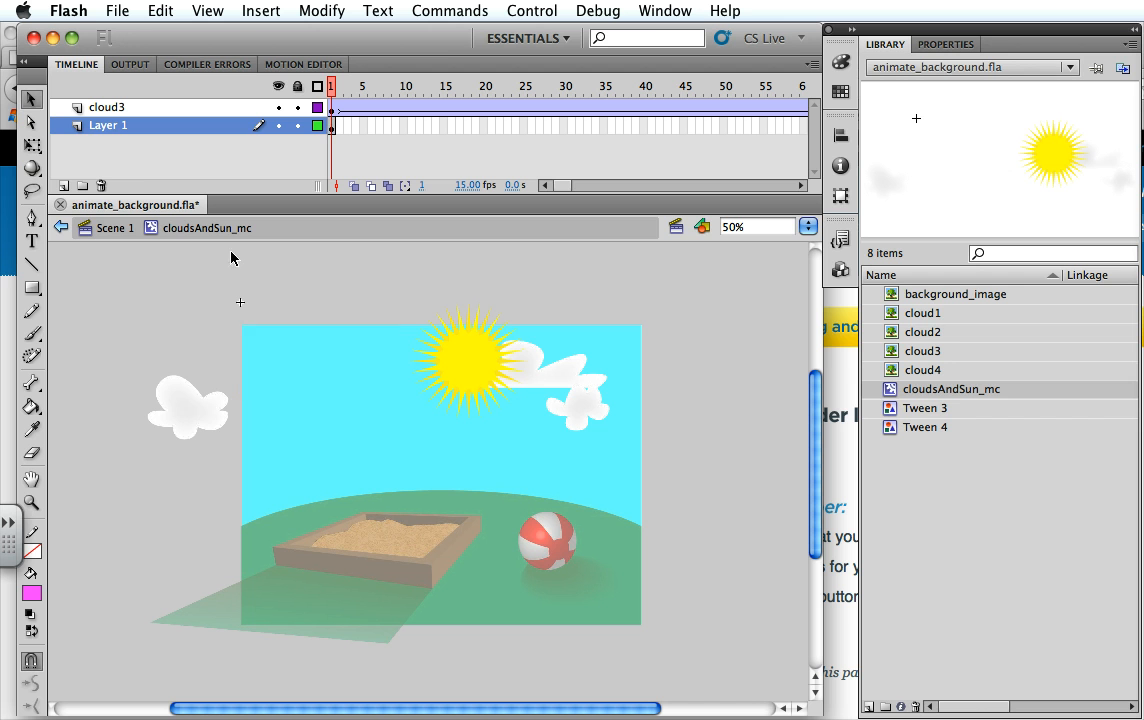
{"action": "left_click", "coordinate": [63, 186]}
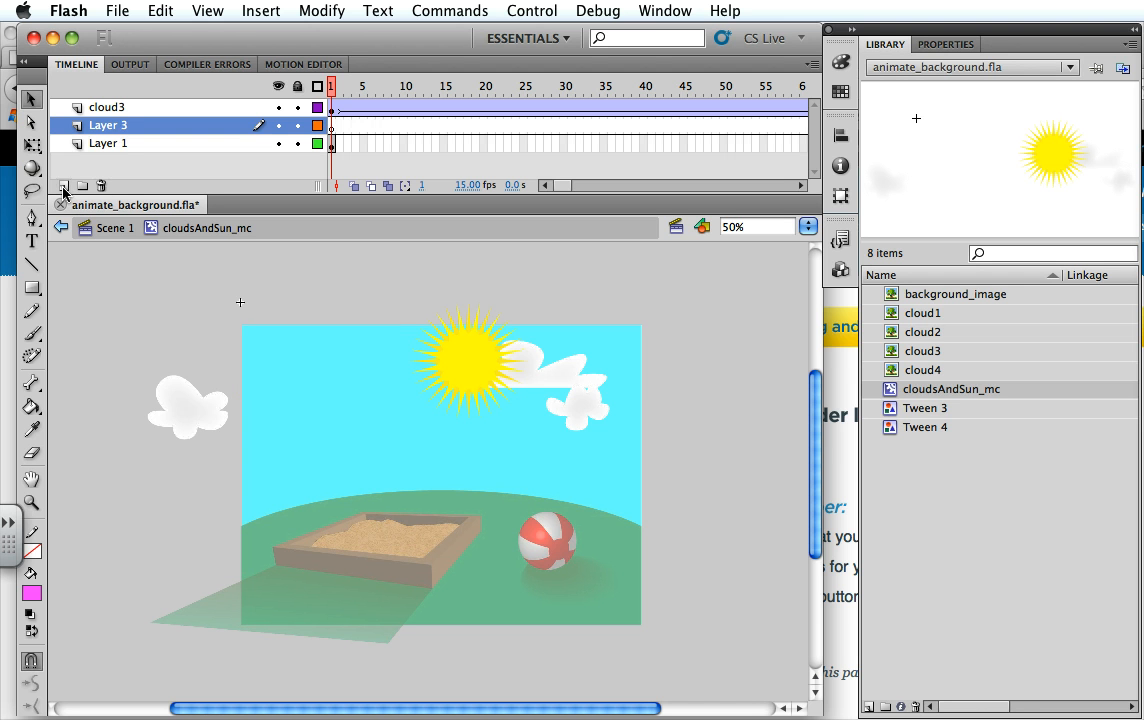
- Rename the new layer as cloud1
{"action": "double_click", "coordinate": [100, 125]}
{"action": "type", "text": "cloud"}
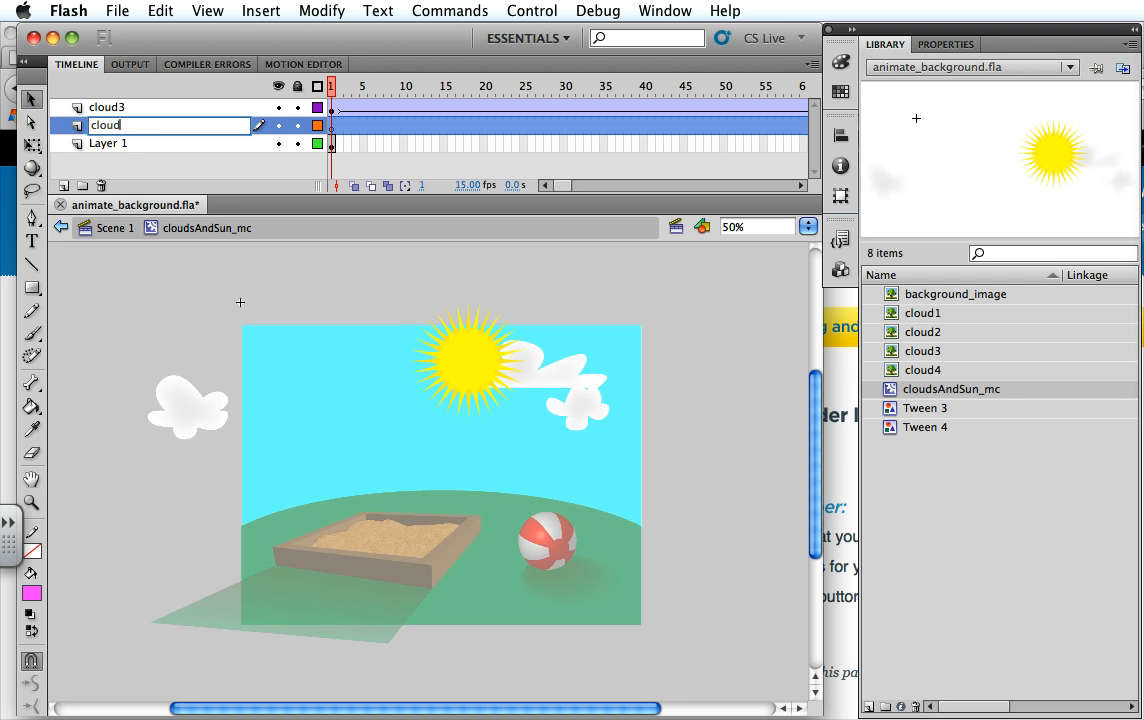
{"action": "type", "text": "2"}
{"action": "key", "text": "BackSpace"}
{"action": "type", "text": "1"}
{"action": "key", "text": "Return"}
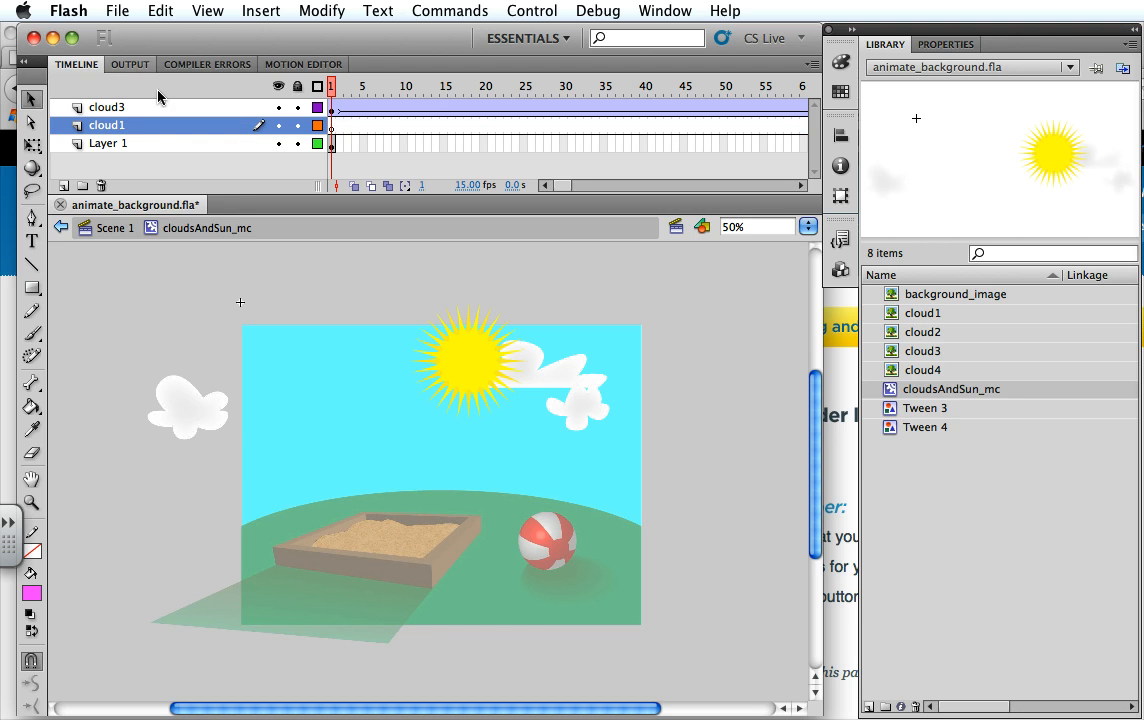
- Paste the cut cloud in place on the cloud1 layer and deselect it
{"action": "left_click", "coordinate": [162, 15]}
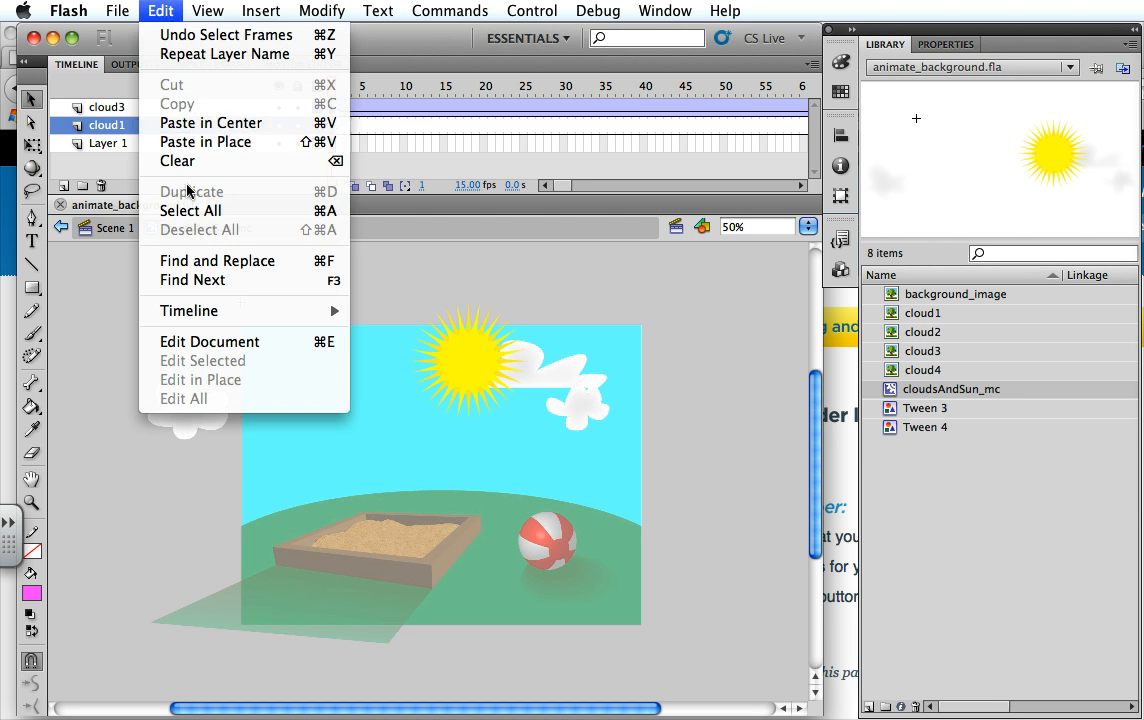
{"action": "left_click", "coordinate": [186, 147]}
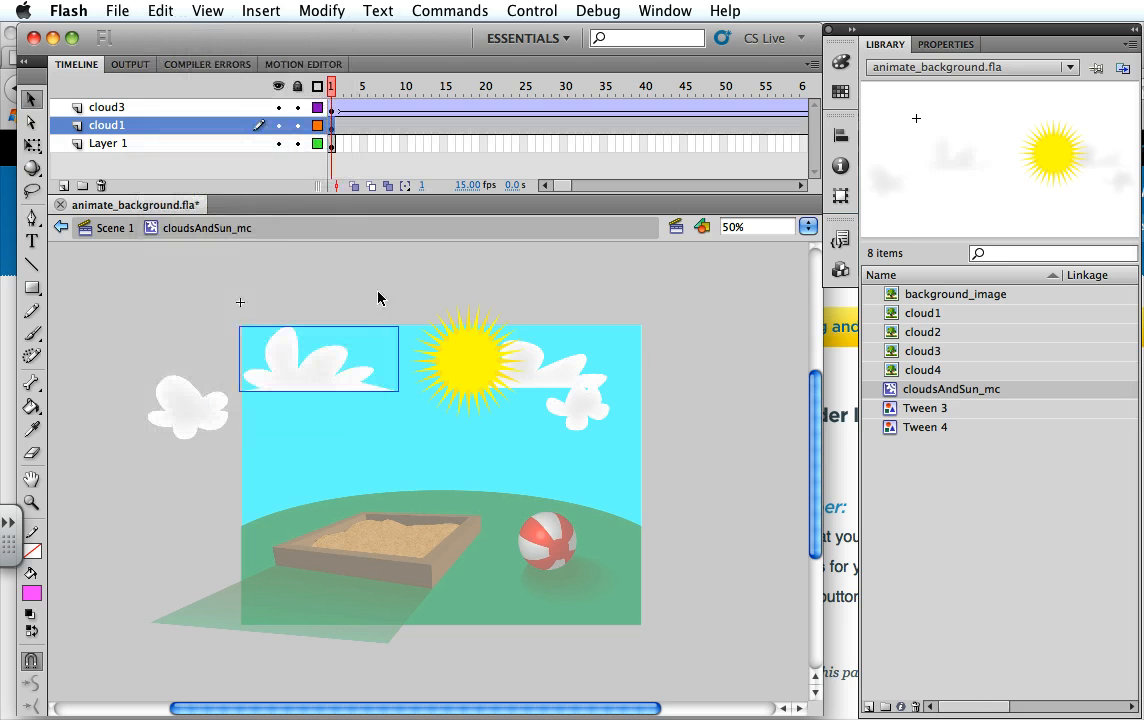
{"action": "left_click", "coordinate": [373, 280]}
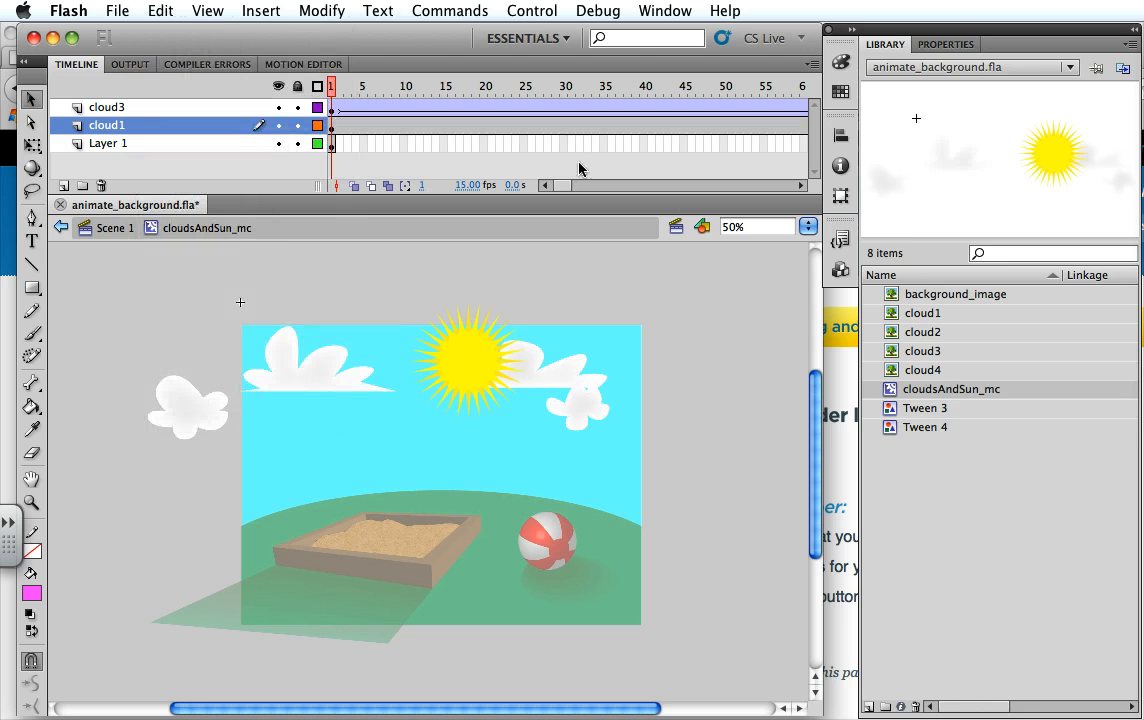
- Insert a keyframe at frame 180 of the cloud1 layer and move its cloud horizontally past the stage's right edge
{"action": "left_click_drag", "start_coordinate": [565, 194], "coordinate": [607, 189]}
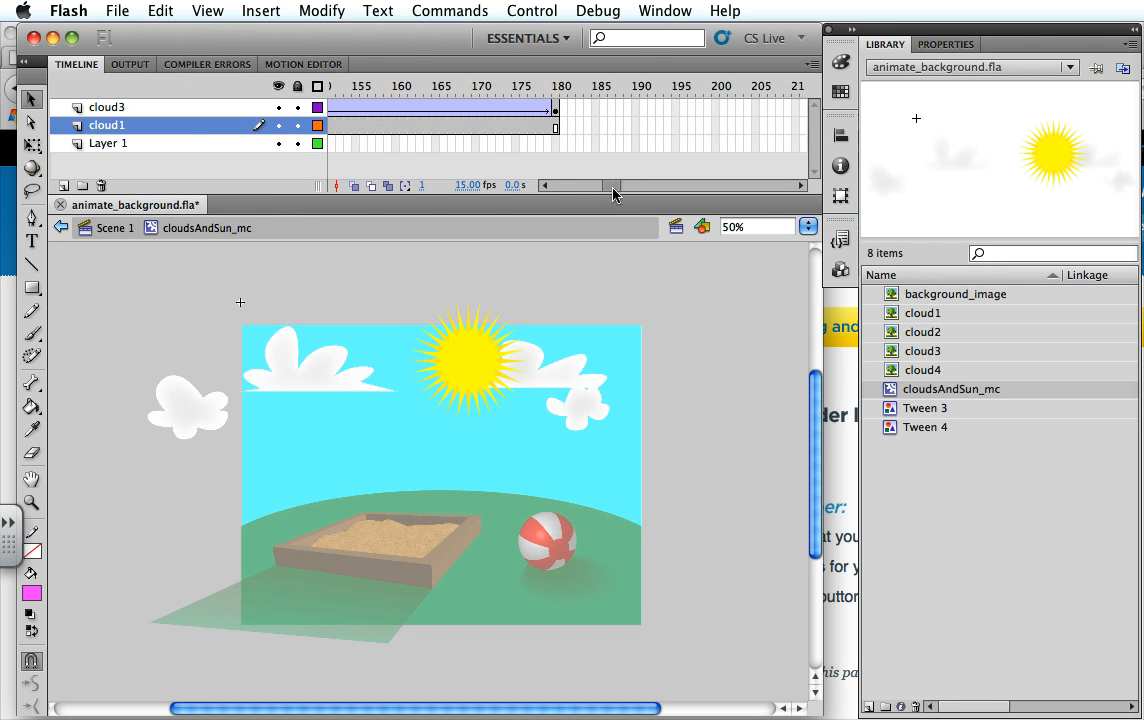
{"action": "left_click", "coordinate": [601, 128]}
{"action": "right_click", "coordinate": [604, 130]}
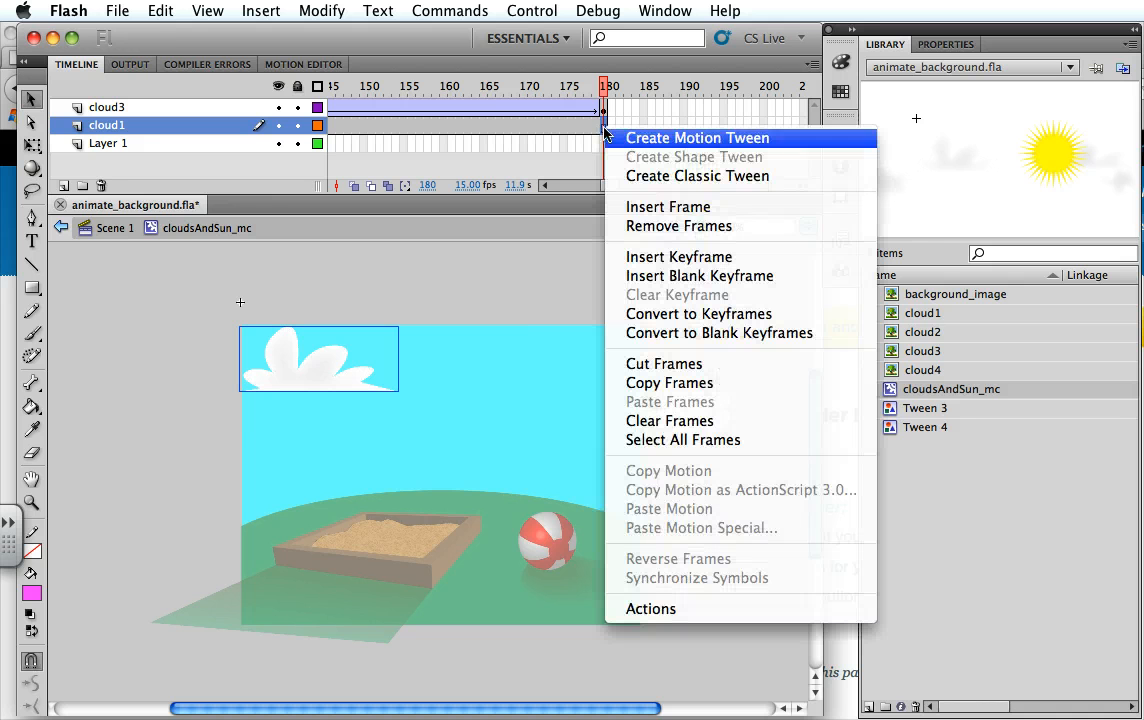
{"action": "left_click", "coordinate": [655, 257]}
{"action": "left_click_drag", "start_coordinate": [311, 380], "coordinate": [731, 398]}
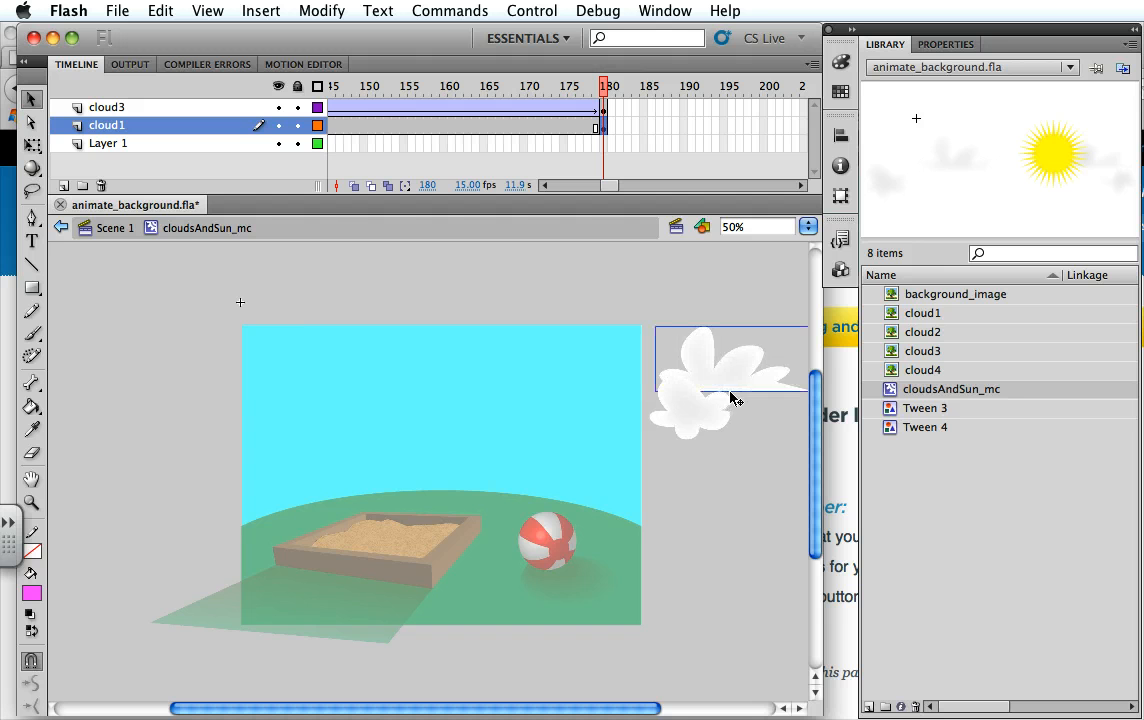
- Create a classic tween between the cloud1 layer's two keyframes
{"action": "left_click", "coordinate": [541, 125]}
{"action": "right_click", "coordinate": [539, 122]}
{"action": "left_click", "coordinate": [580, 174]}
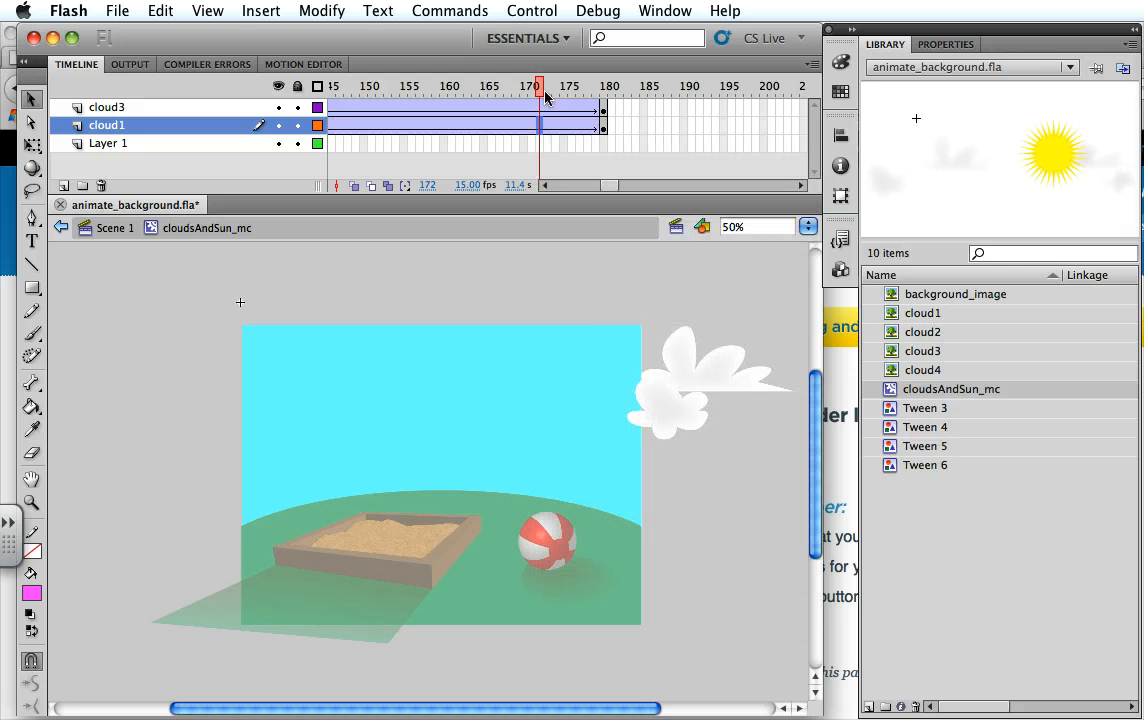
- At frame 1, move the cloud1 layer's cloud horizontally off the stage's left edge, beyond the smaller cloud
{"action": "left_click_drag", "start_coordinate": [541, 92], "coordinate": [55, 95]}
{"action": "left_click", "coordinate": [325, 383]}
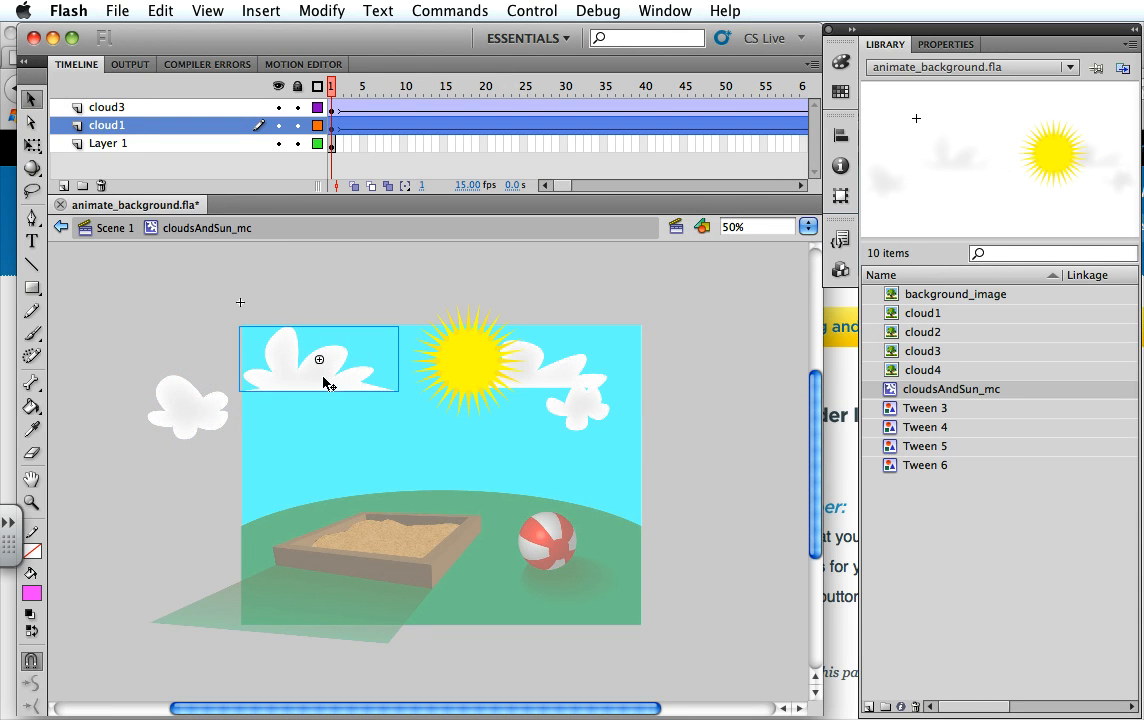
{"action": "left_click_drag", "start_coordinate": [327, 378], "coordinate": [58, 372]}
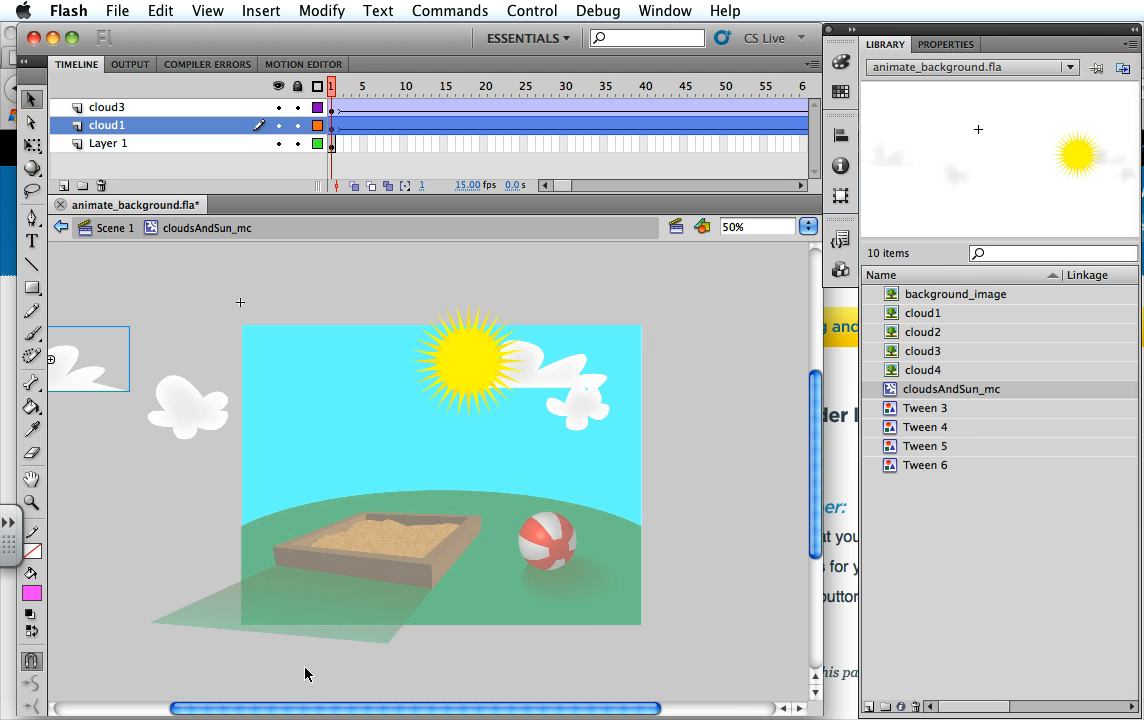
- At frame 180, move the cloud1 layer's cloud farther right, beyond the cloud3 layer's cloud
{"action": "left_click_drag", "start_coordinate": [303, 712], "coordinate": [385, 714]}
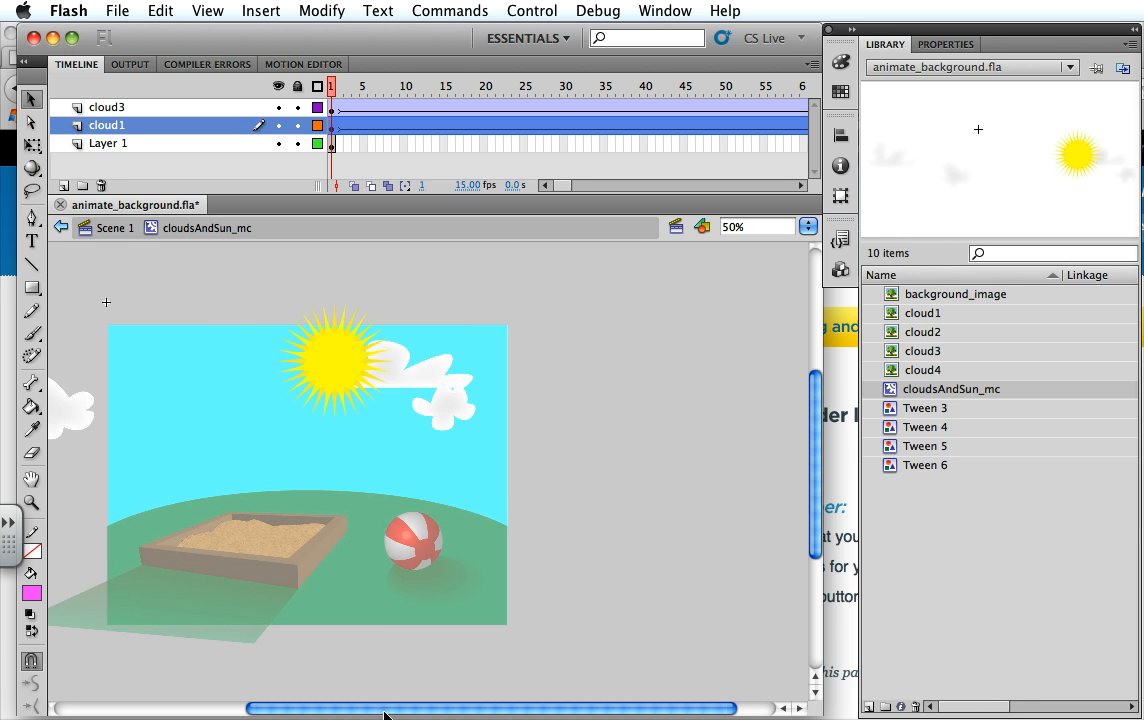
{"action": "left_click_drag", "start_coordinate": [565, 187], "coordinate": [613, 186]}
{"action": "left_click", "coordinate": [486, 127]}
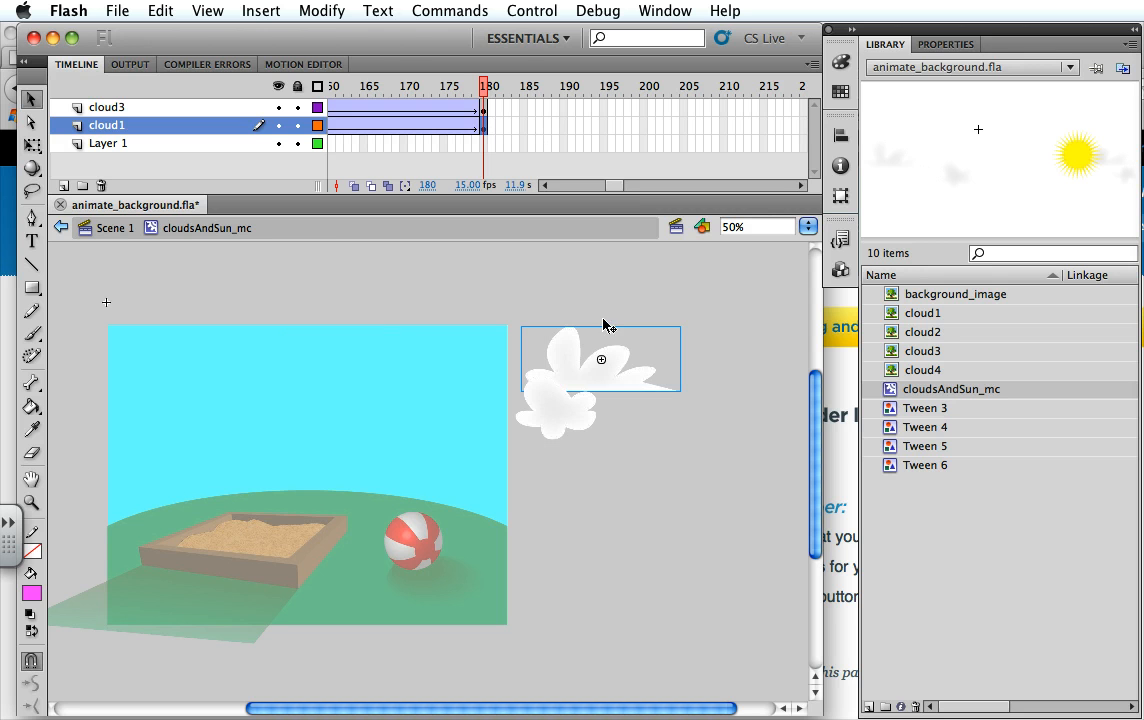
{"action": "left_click_drag", "start_coordinate": [602, 325], "coordinate": [685, 352]}
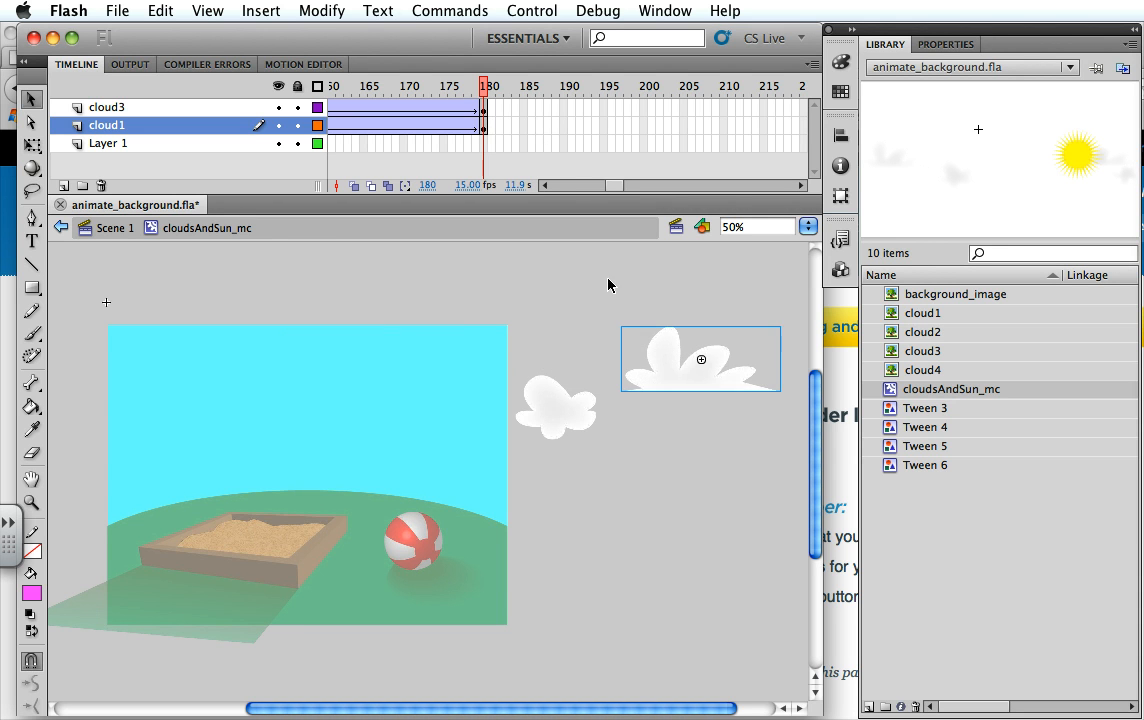
- Play the timeline from frame 1 to check both cloud tweens and return the playhead to frame 1
{"action": "left_click_drag", "start_coordinate": [624, 707], "coordinate": [499, 712]}
{"action": "left_click_drag", "start_coordinate": [486, 108], "coordinate": [331, 80]}
{"action": "key", "text": "Return"}
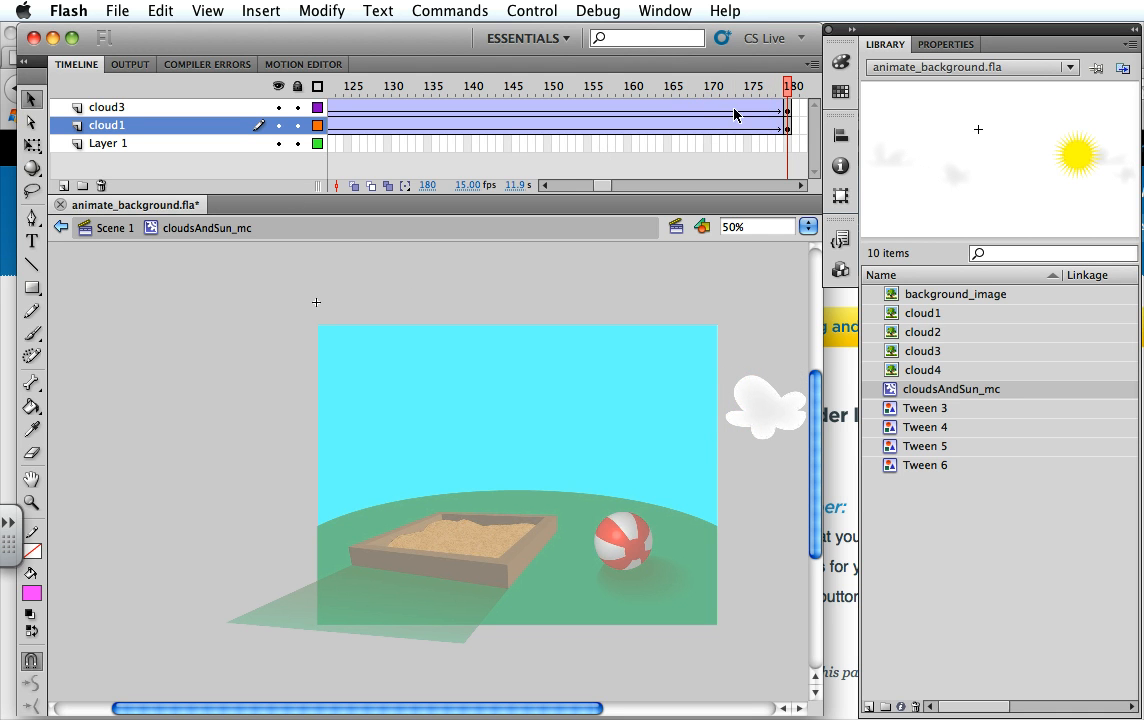
{"action": "left_click_drag", "start_coordinate": [790, 88], "coordinate": [274, 110]}
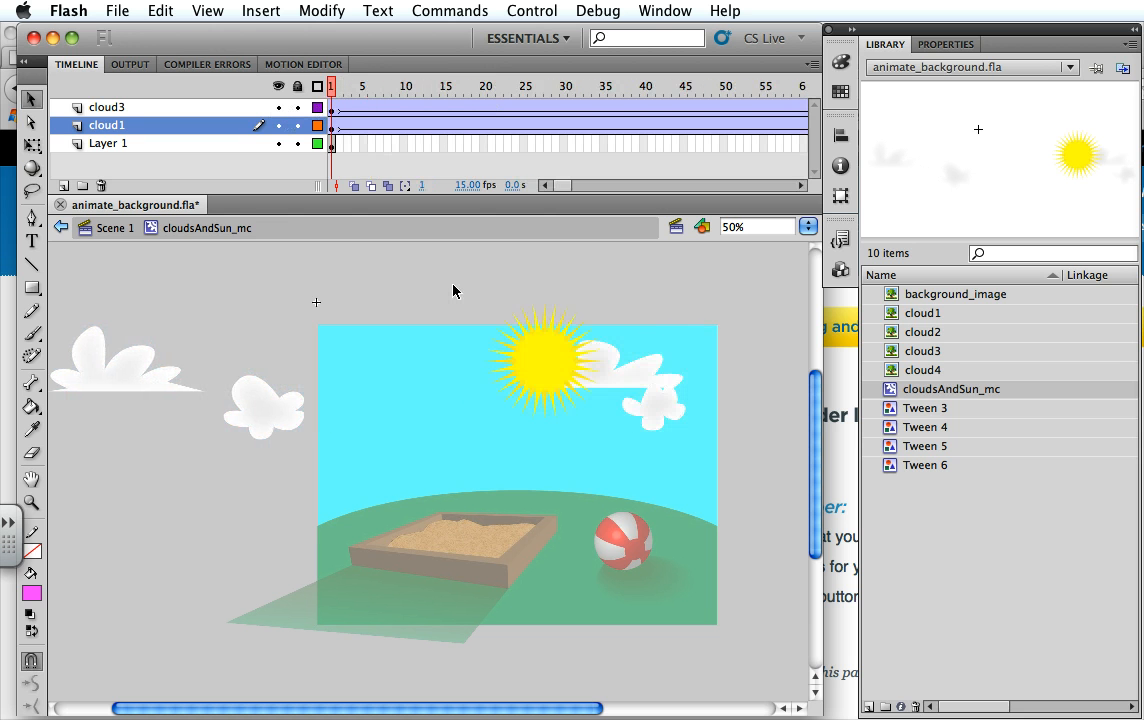